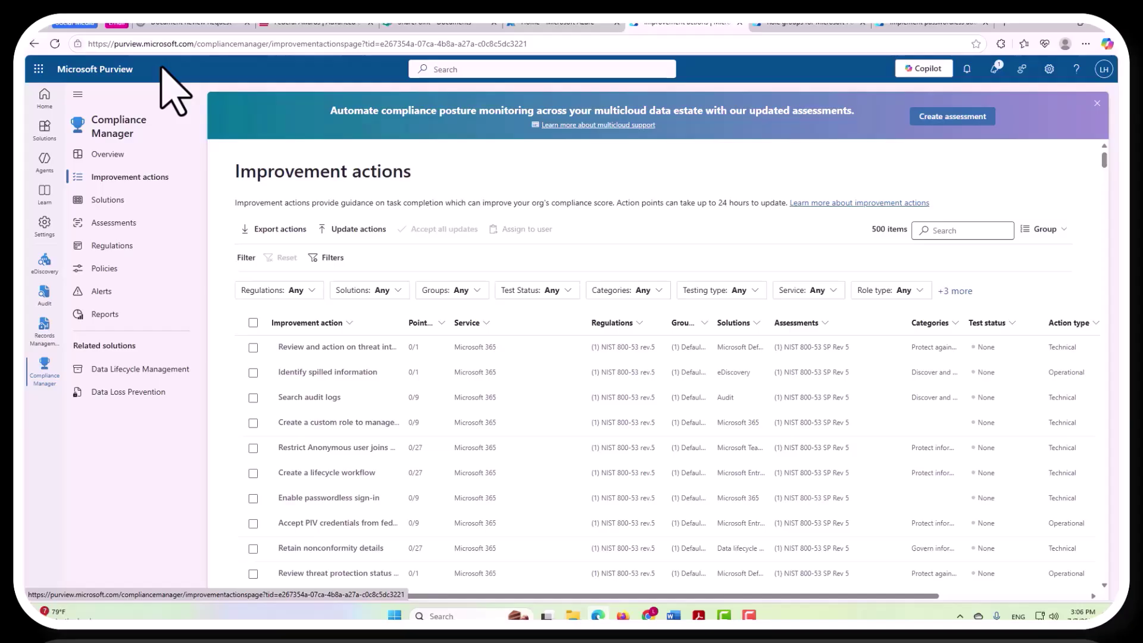
Open the Purview settings panel over the Compliance Manager improvement actions page.
click(1049, 69)
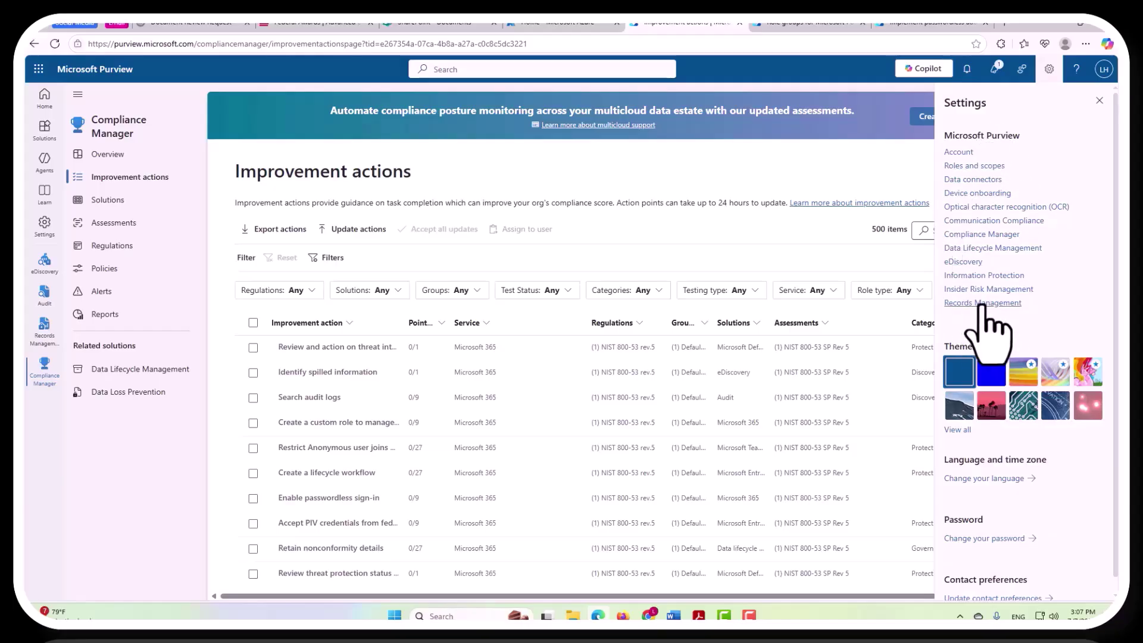
Return to the Purview Home page and dismiss the settings panel.
click(44, 97)
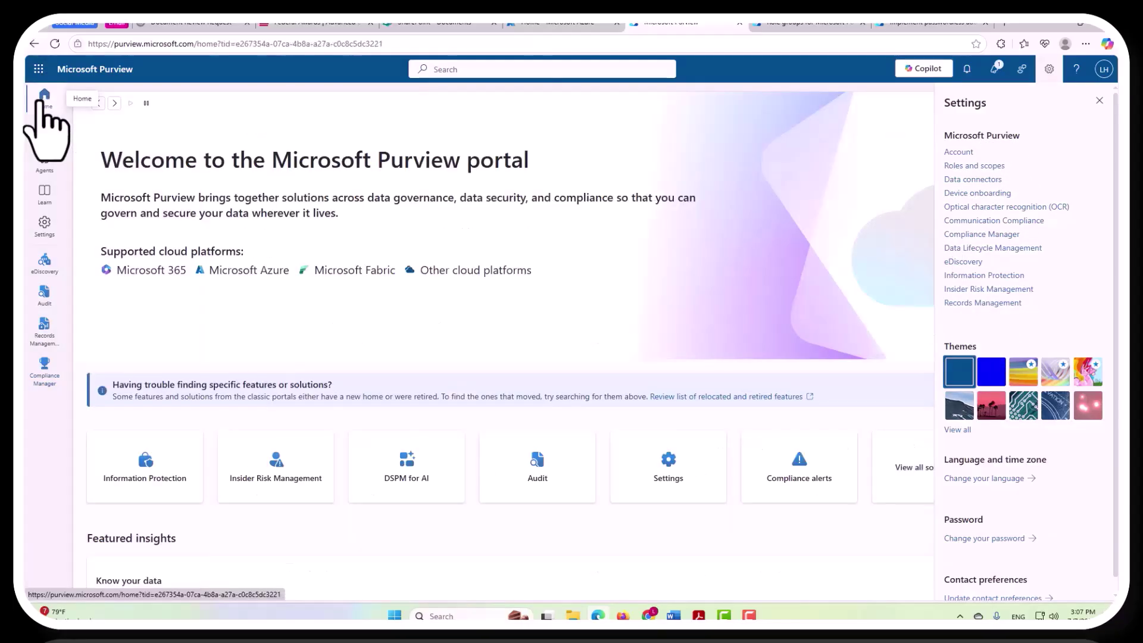
click(1100, 100)
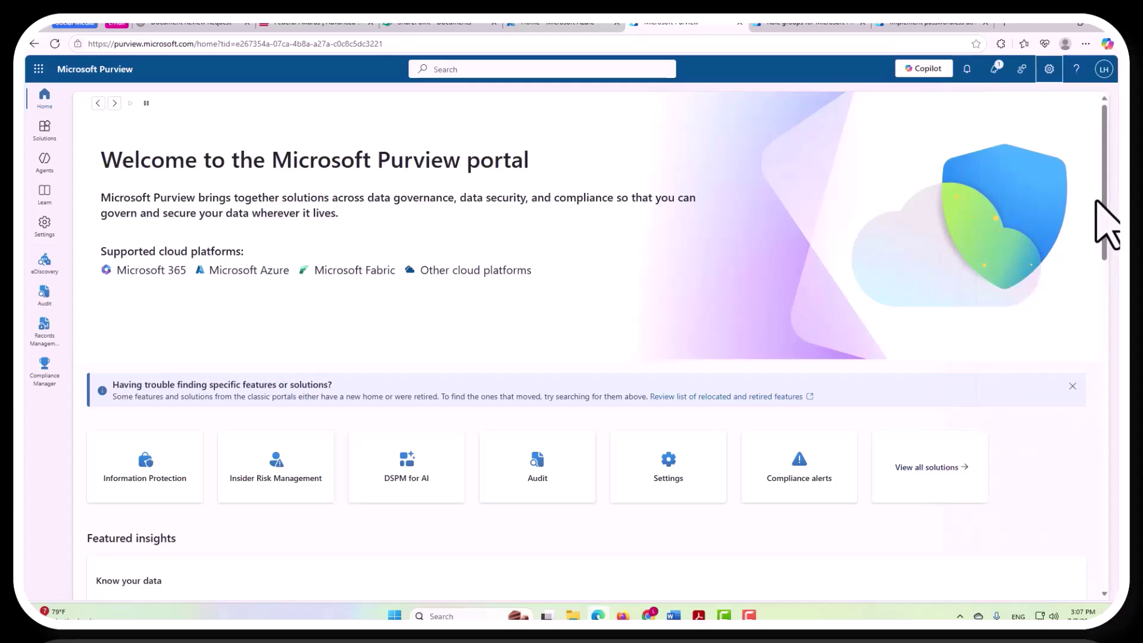
scroll(1102, 215, down, 3)
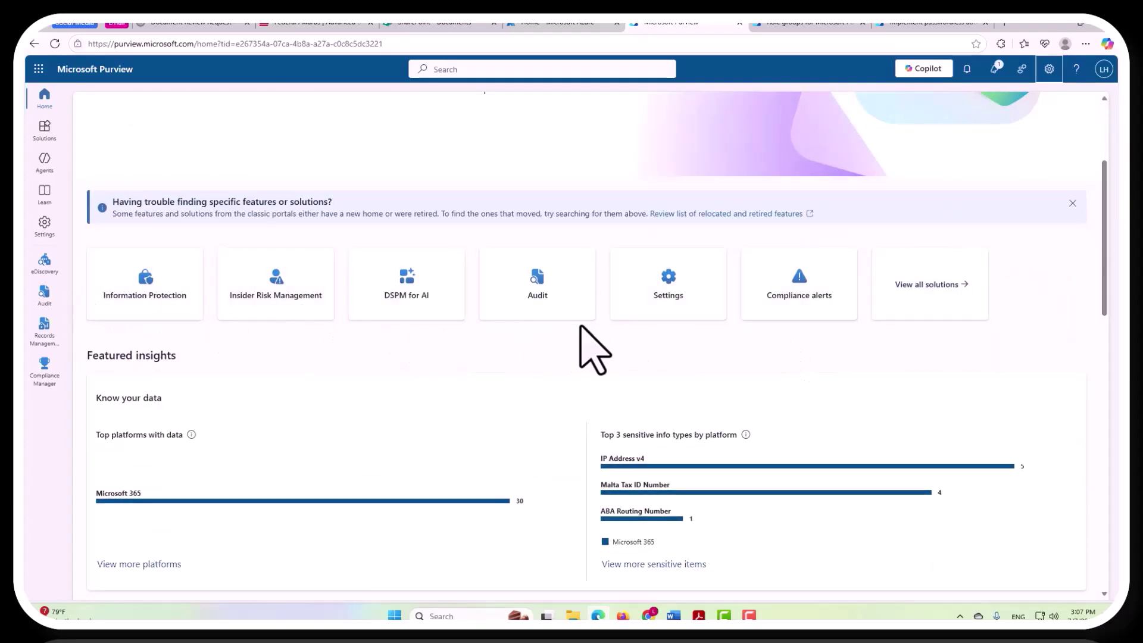
Scroll through all Purview solutions and open the Records Management card.
click(940, 286)
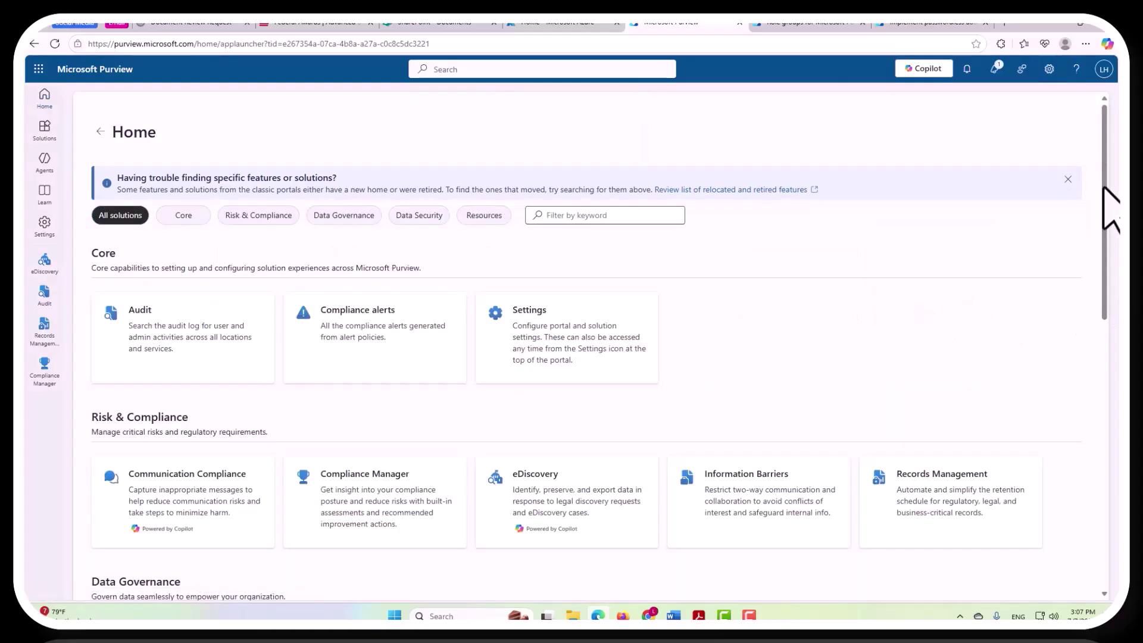
scroll(1103, 189, down, 1)
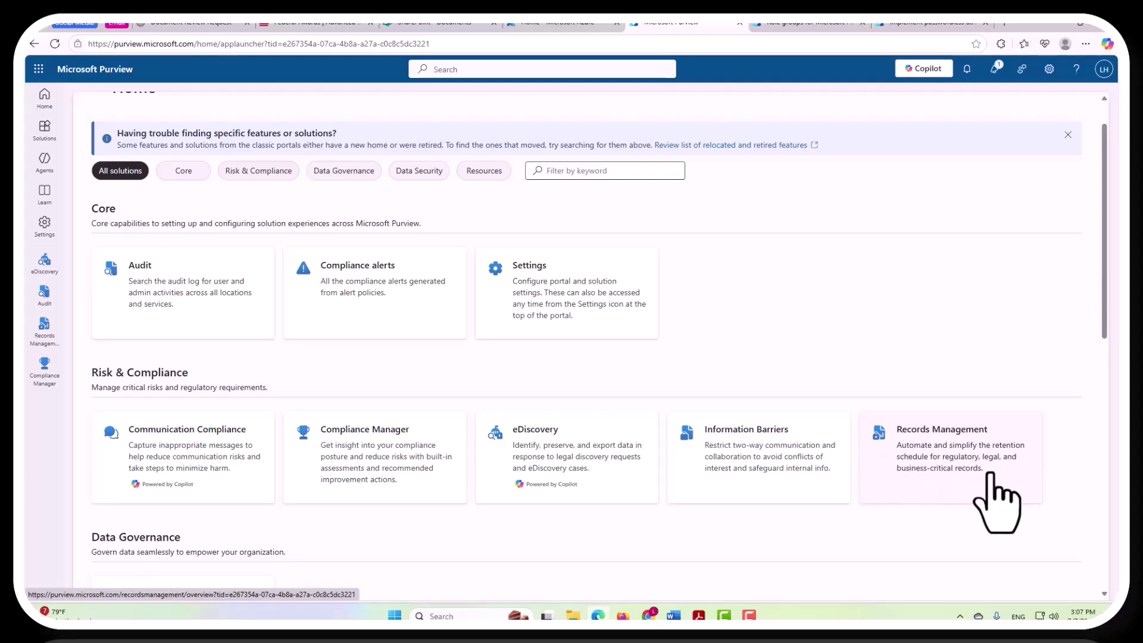
drag(1105, 255, 1106, 339)
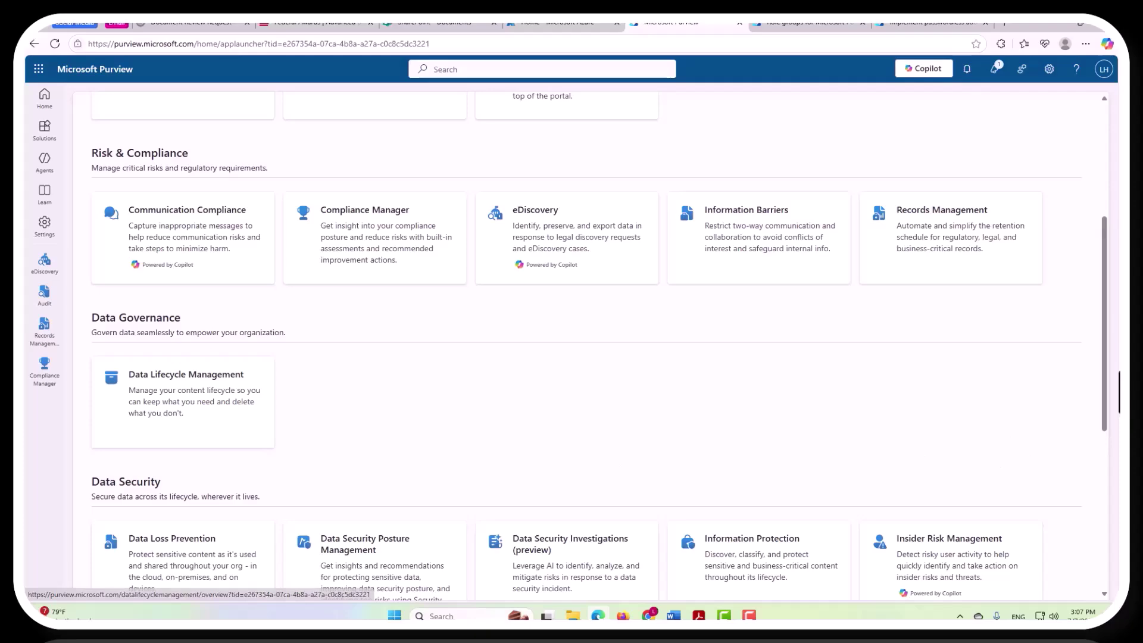
drag(1108, 342, 1100, 464)
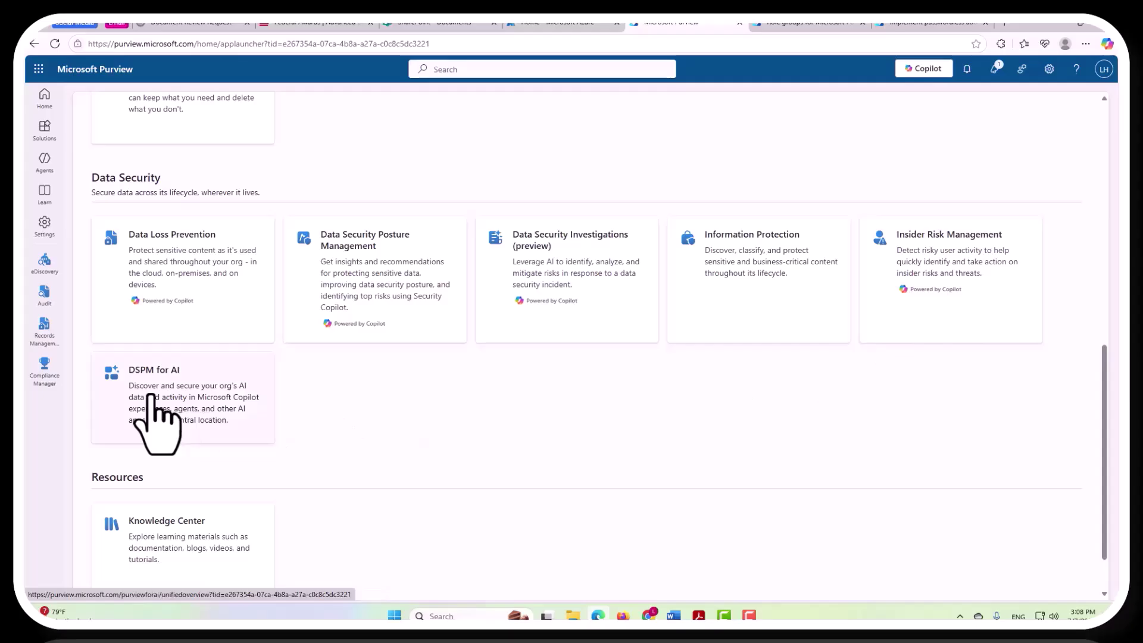
scroll(1104, 419, down, 2)
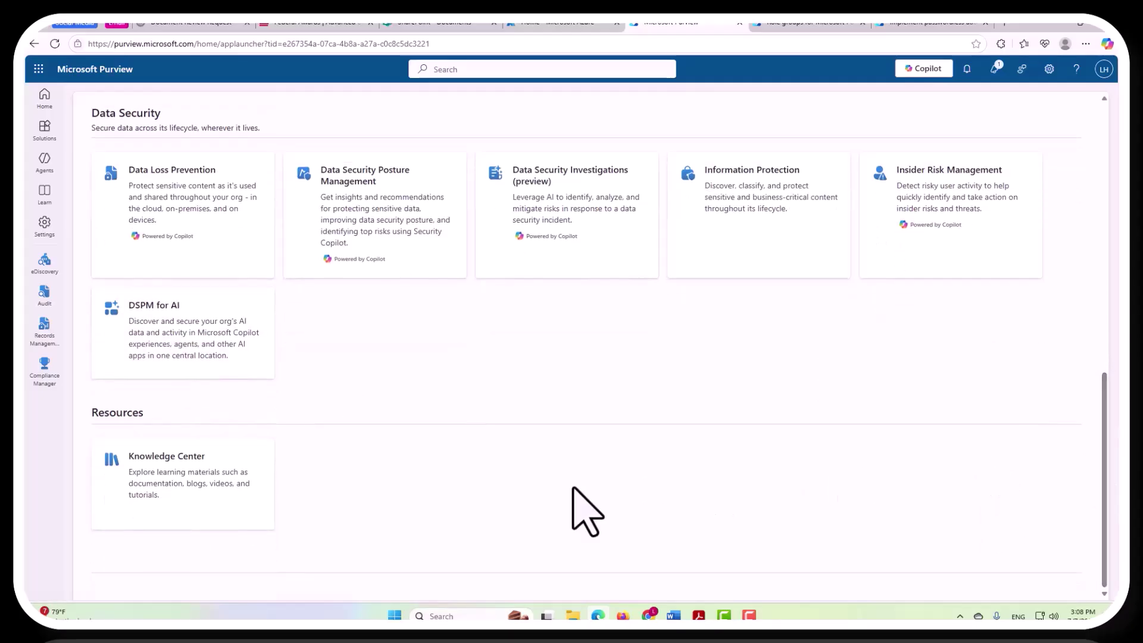
drag(1111, 503, 1118, 223)
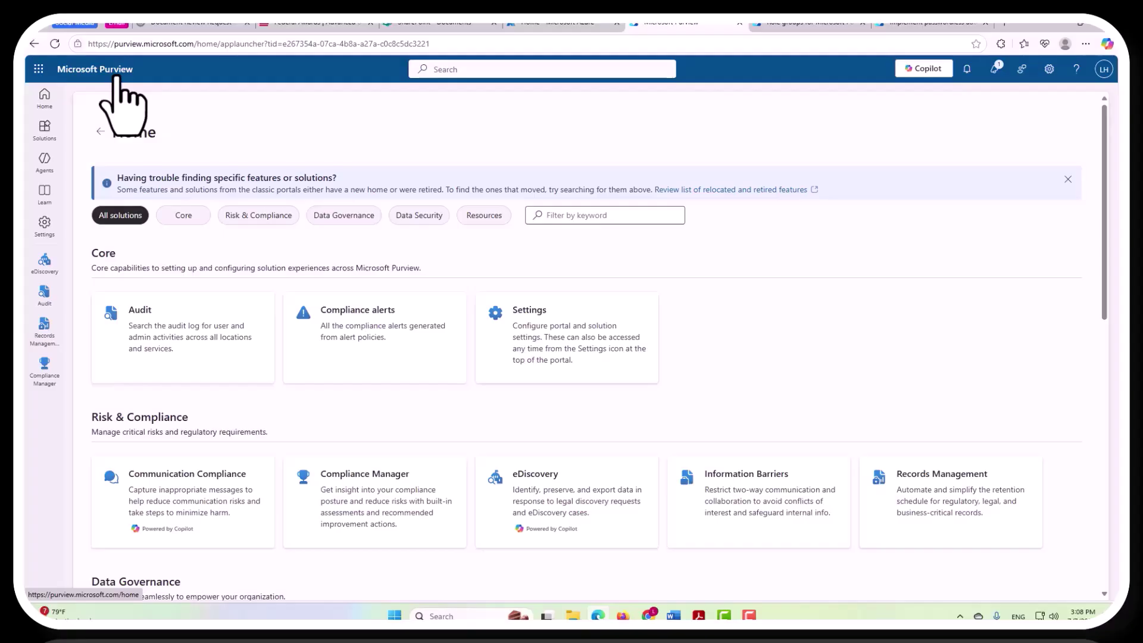
click(943, 495)
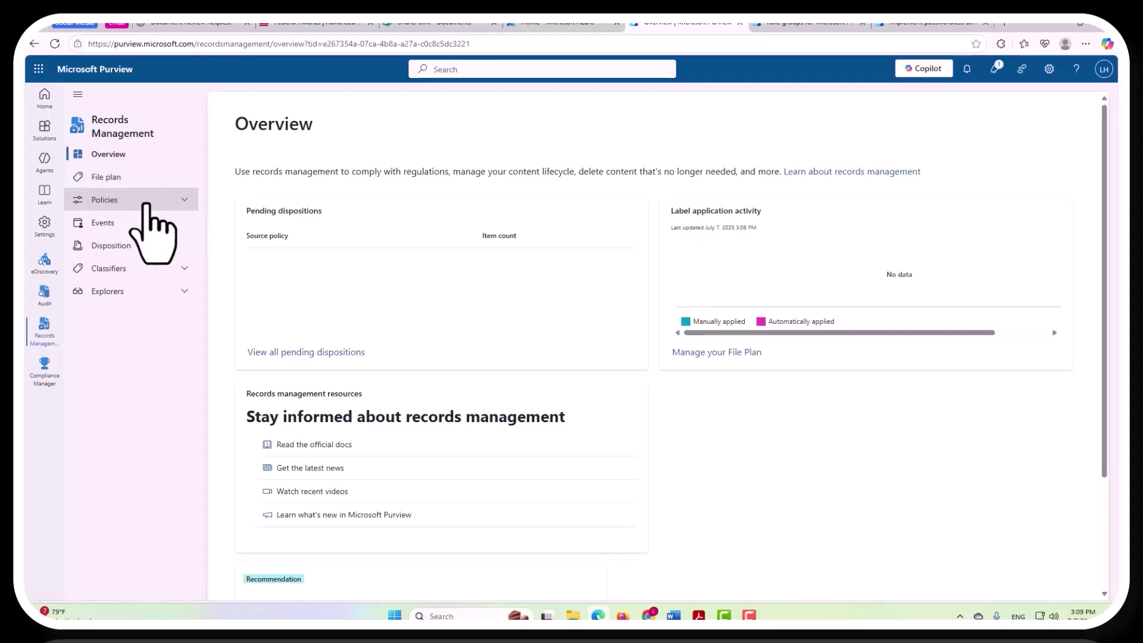
Expand and collapse the Policies and Classifiers sections, then bring up the portal settings.
click(143, 202)
click(143, 202)
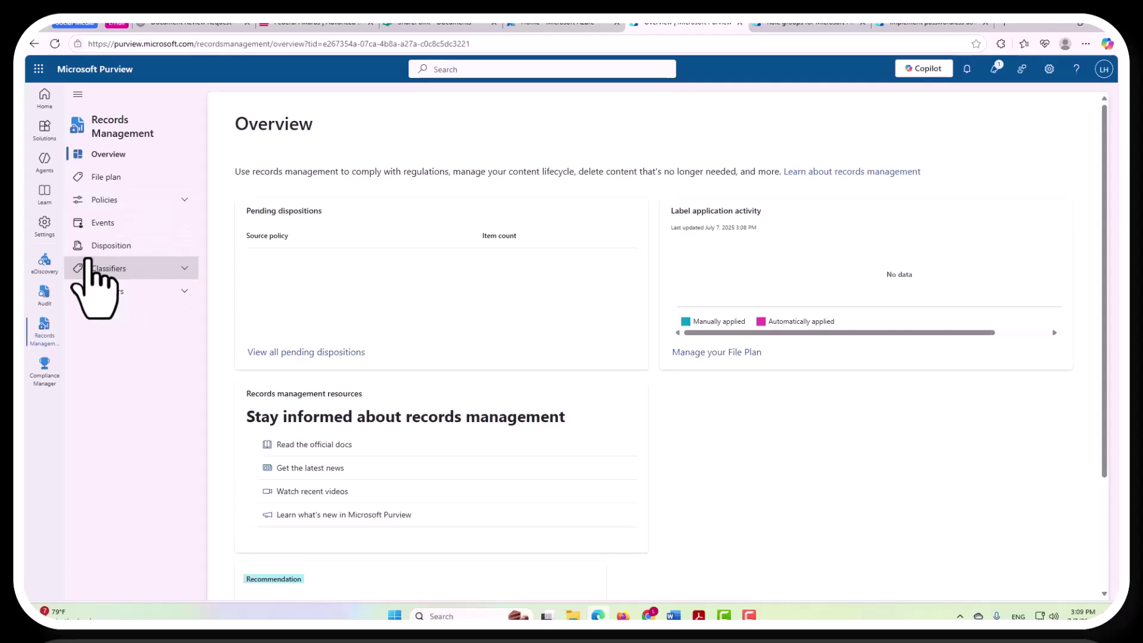
click(130, 271)
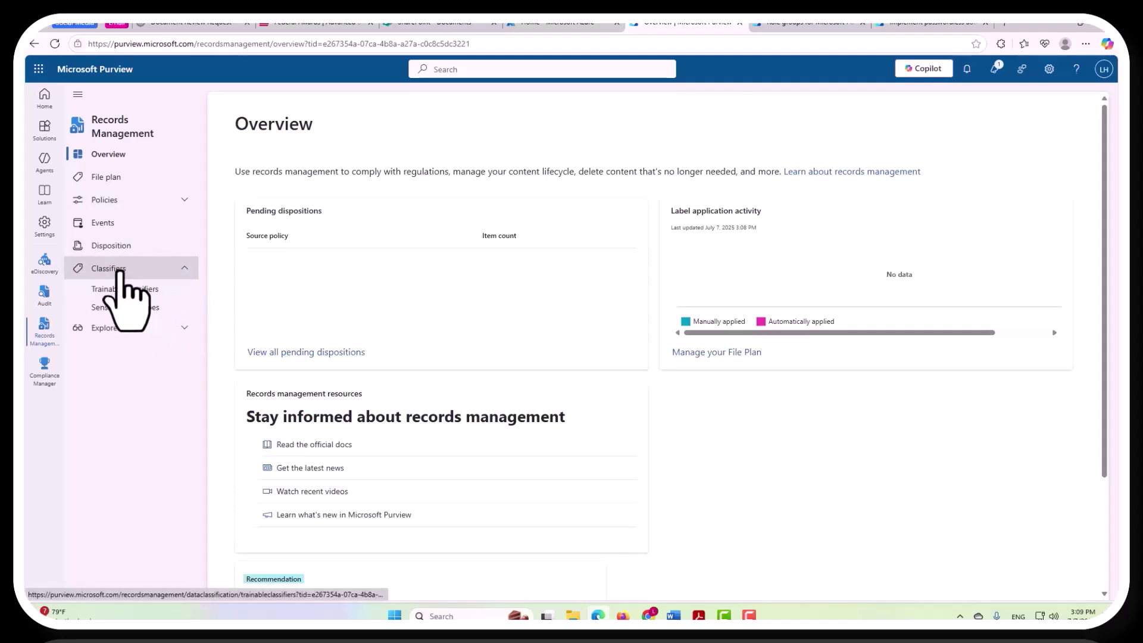
click(131, 269)
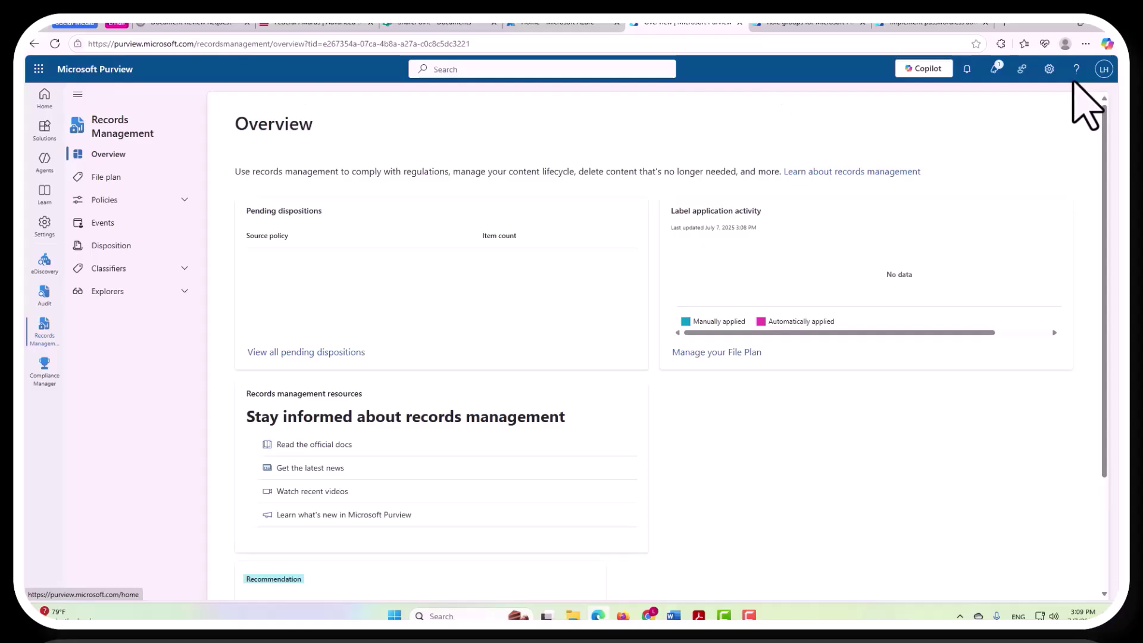
click(1043, 71)
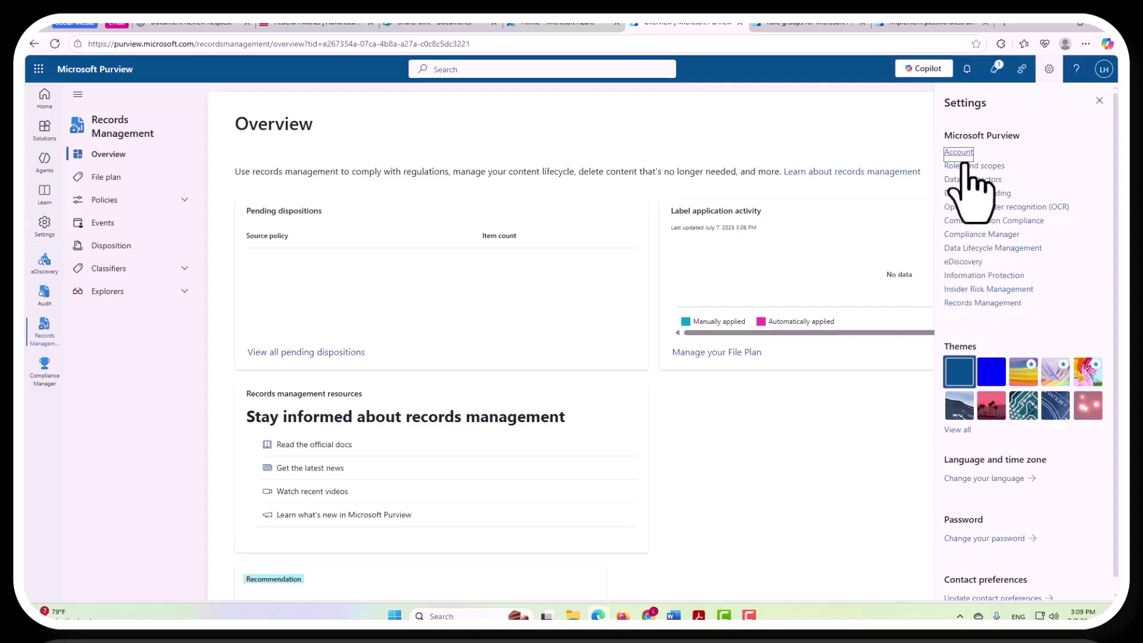
Go to Roles and scopes and view the role groups for Microsoft Purview solutions.
click(992, 168)
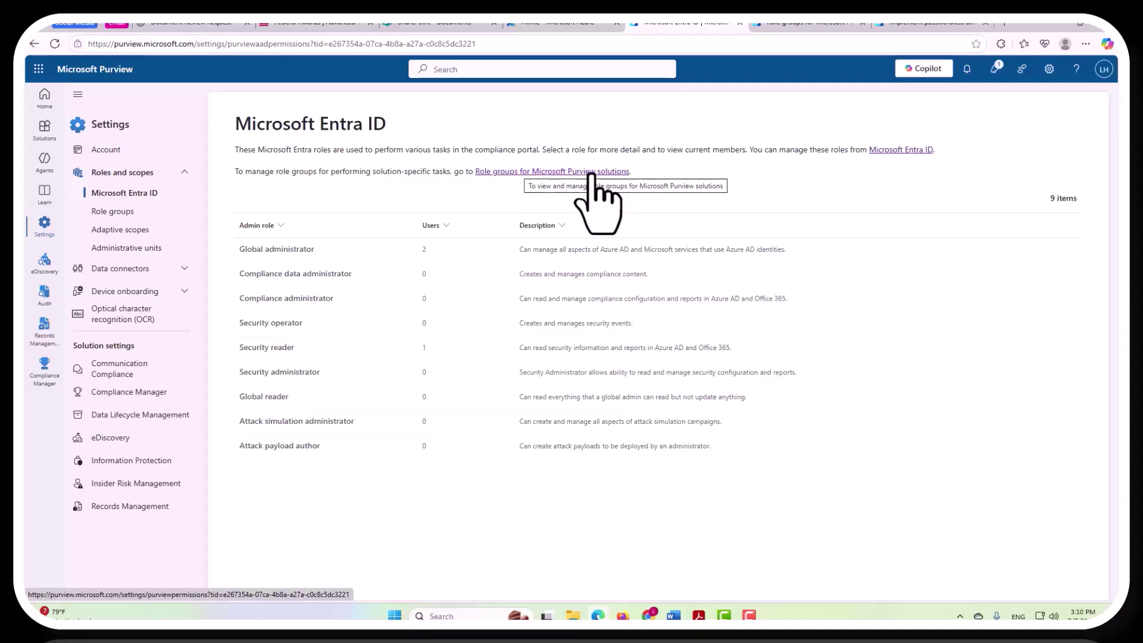
click(584, 173)
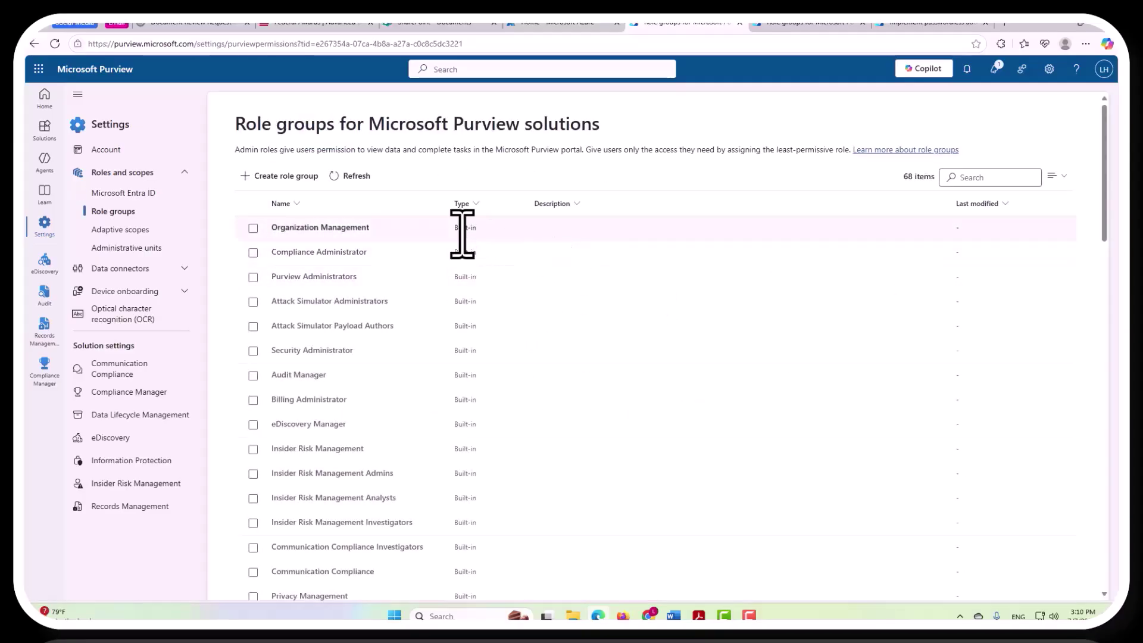
Inspect Organization Management's roles, including RecordManagement, then close its details pane.
drag(1105, 203, 1075, 575)
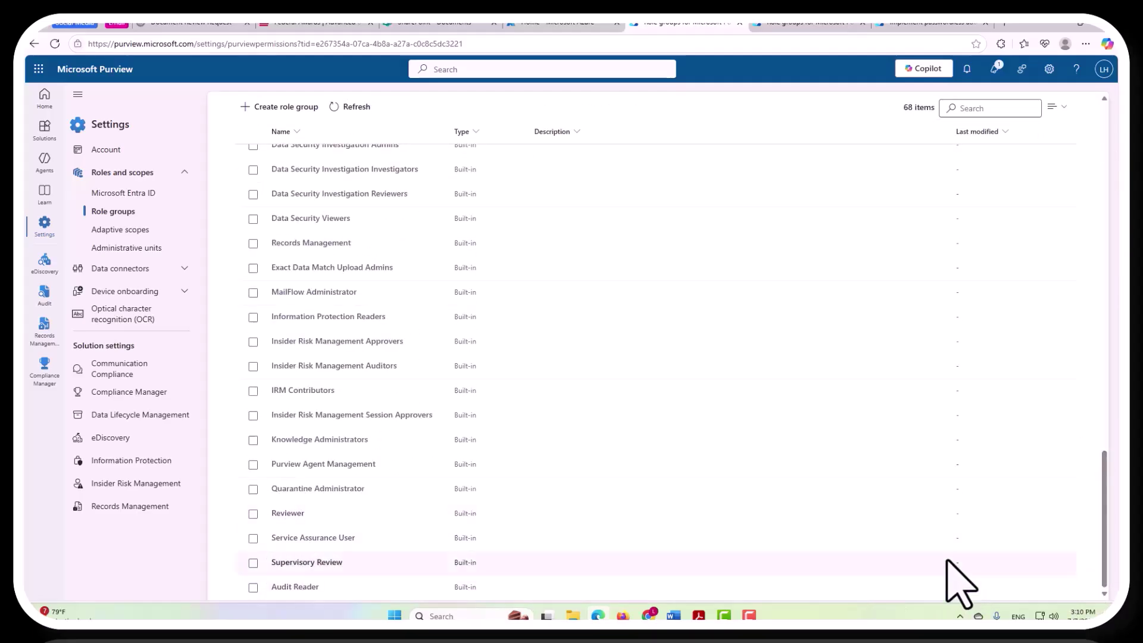
drag(1103, 543, 1103, 200)
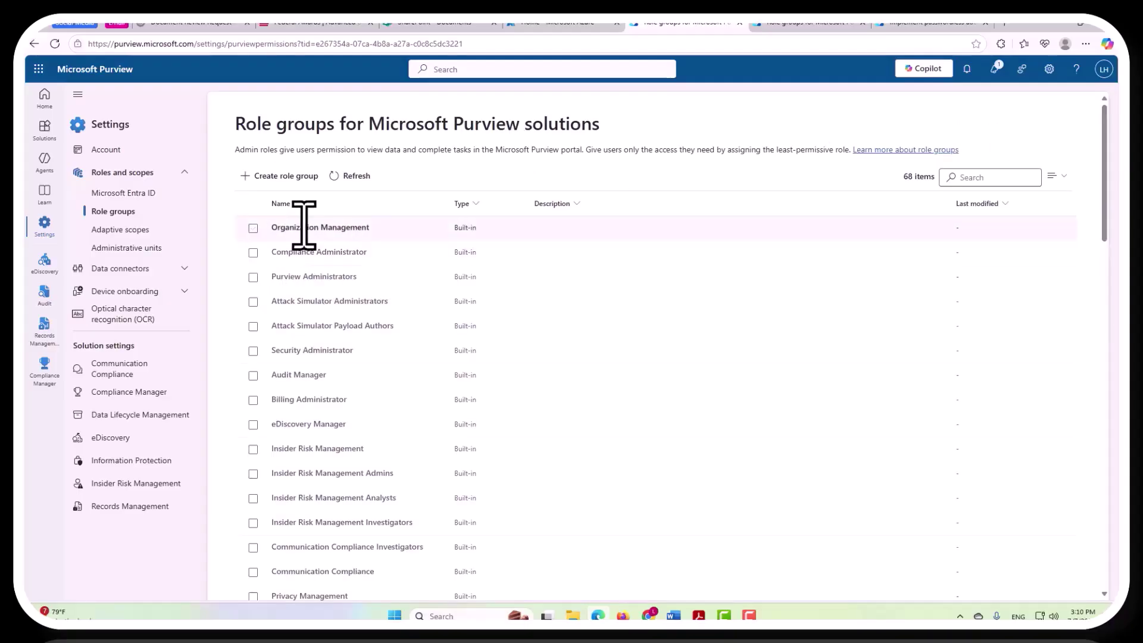
click(253, 228)
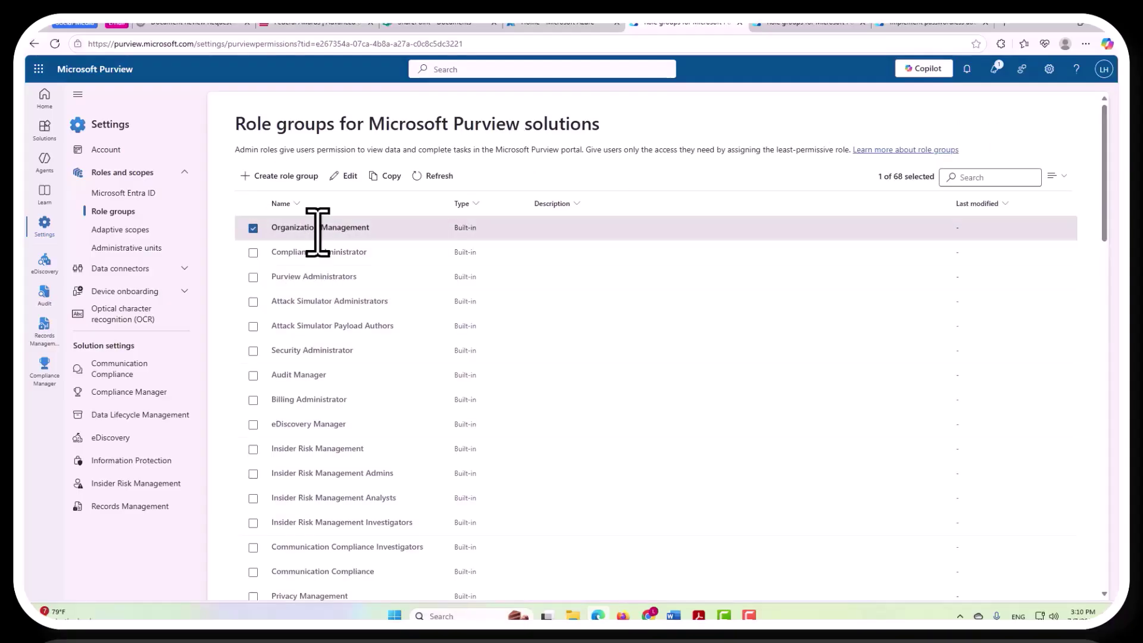
click(338, 229)
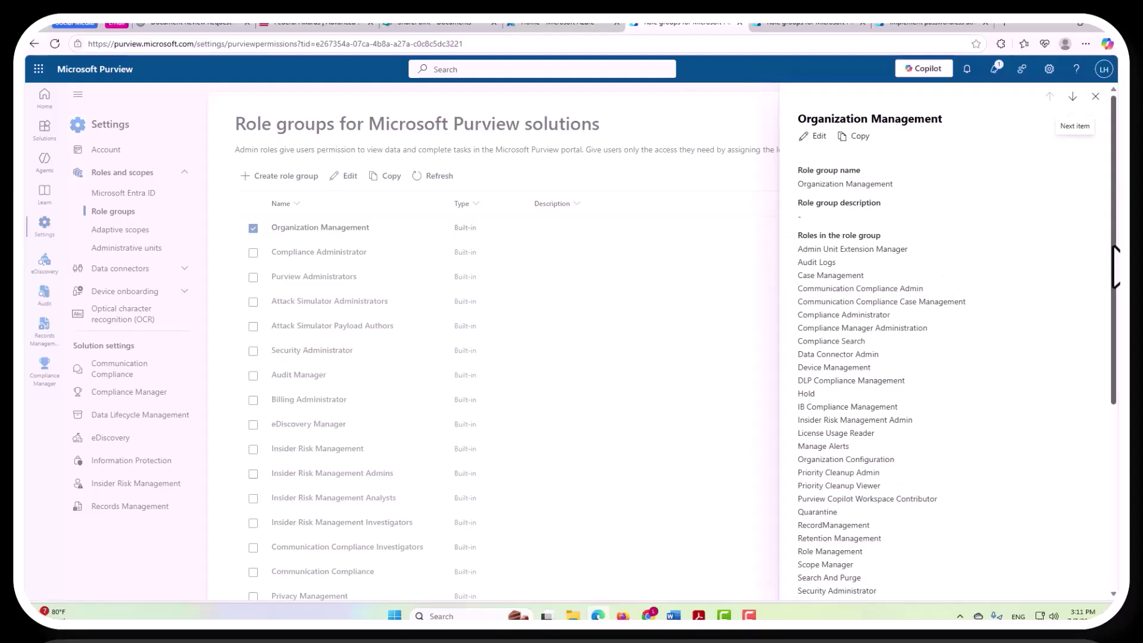
drag(1112, 250, 1104, 322)
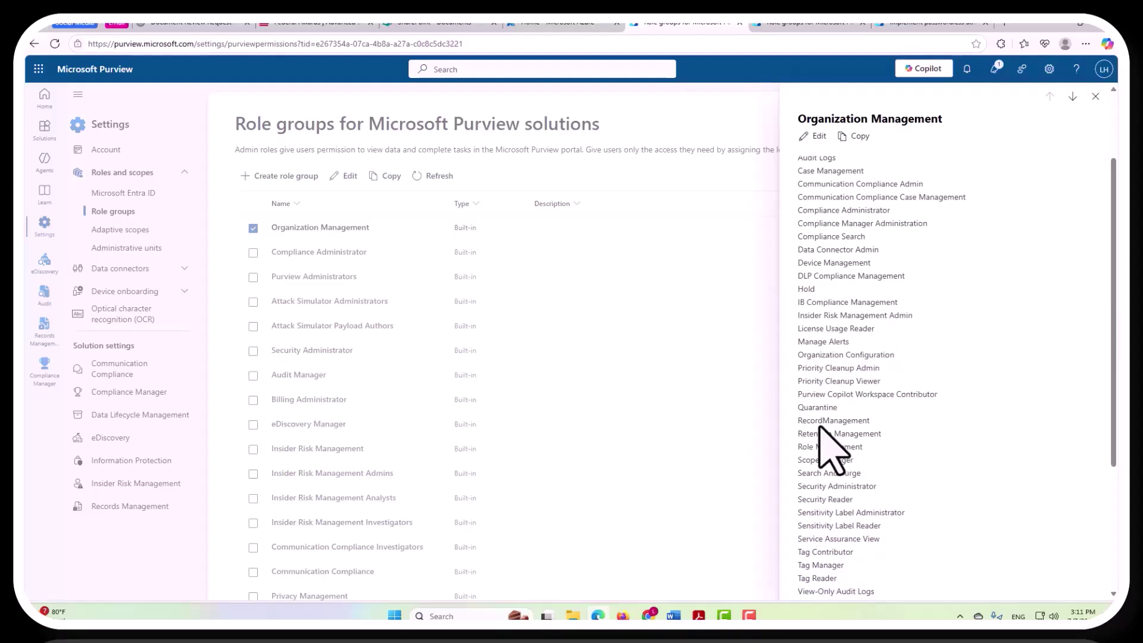
drag(891, 423, 795, 427)
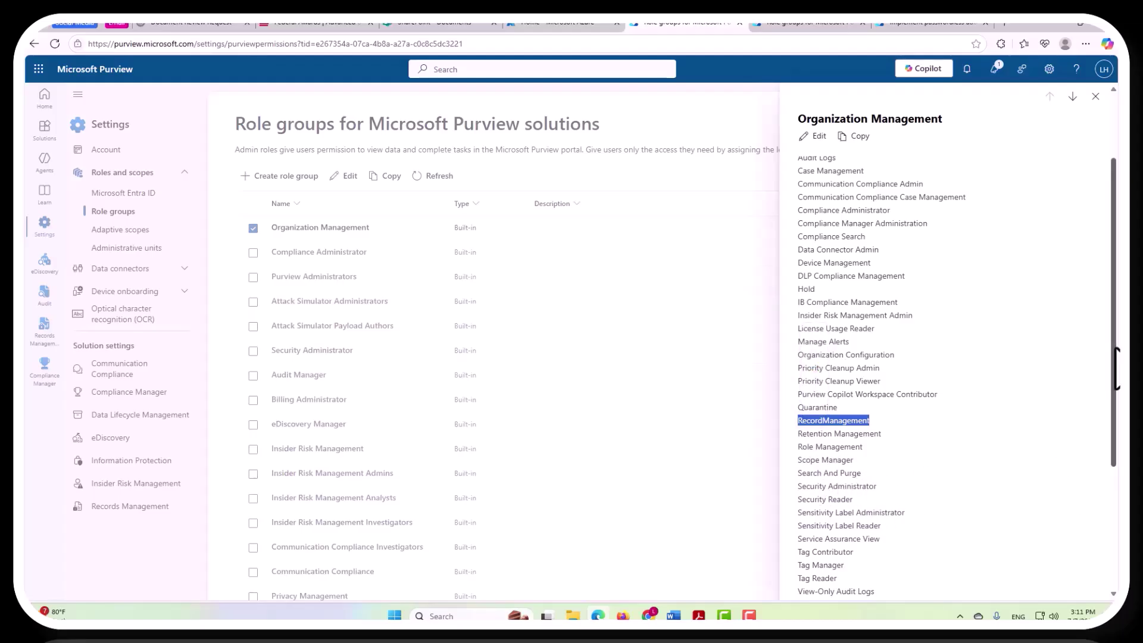
drag(1111, 364, 1110, 556)
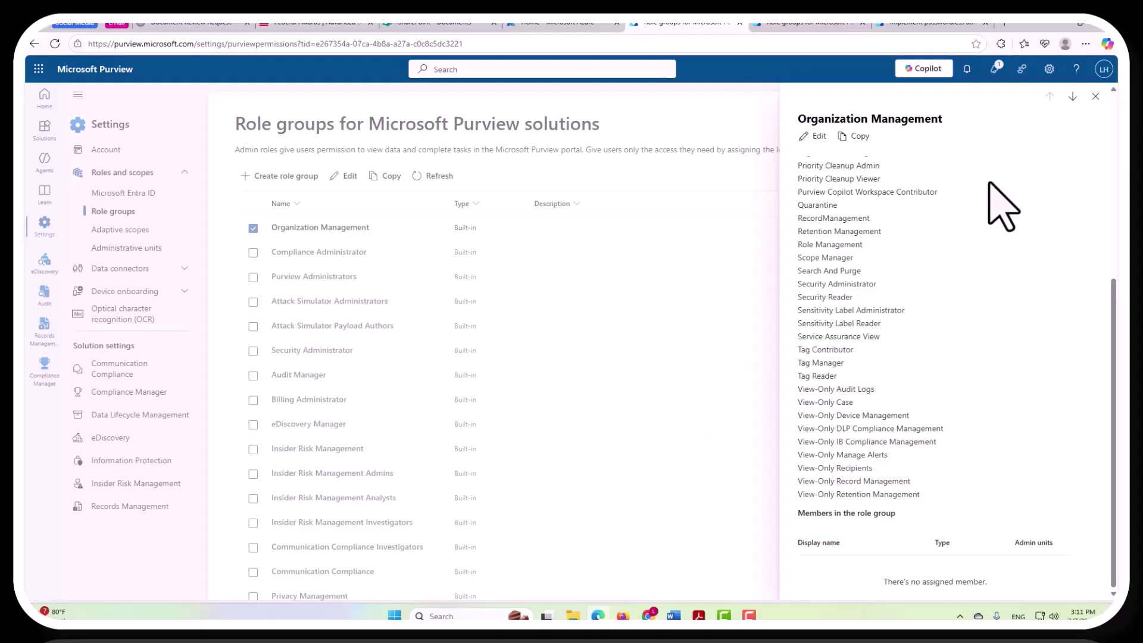
click(1095, 96)
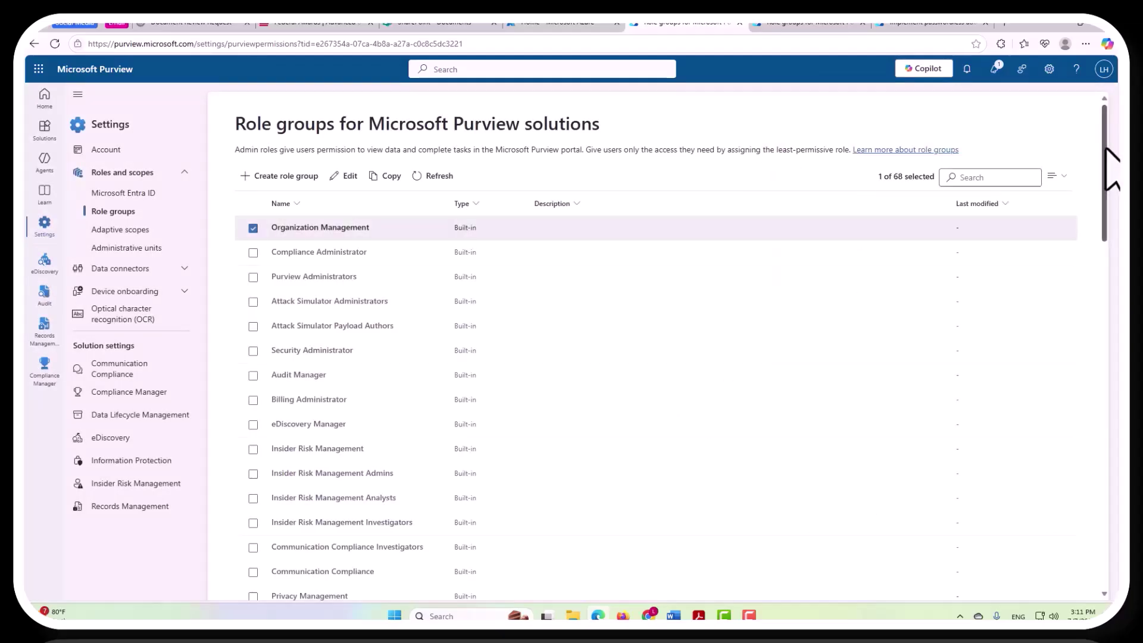
Scroll the 68 role groups and uncheck Organization Management.
drag(1105, 145, 1097, 520)
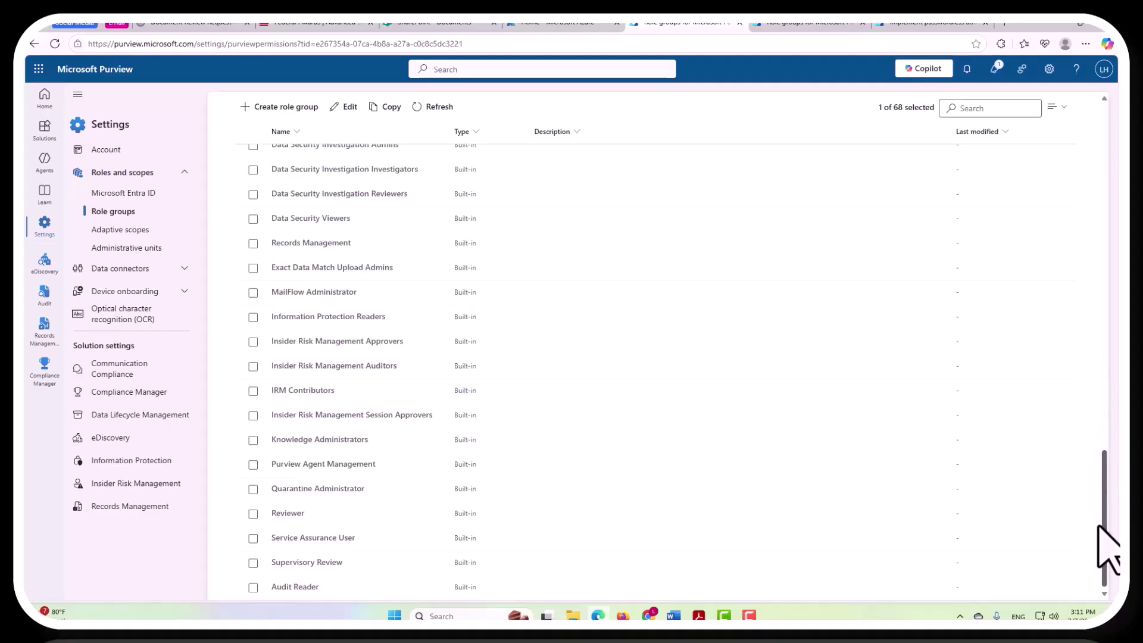
drag(1096, 499, 1092, 140)
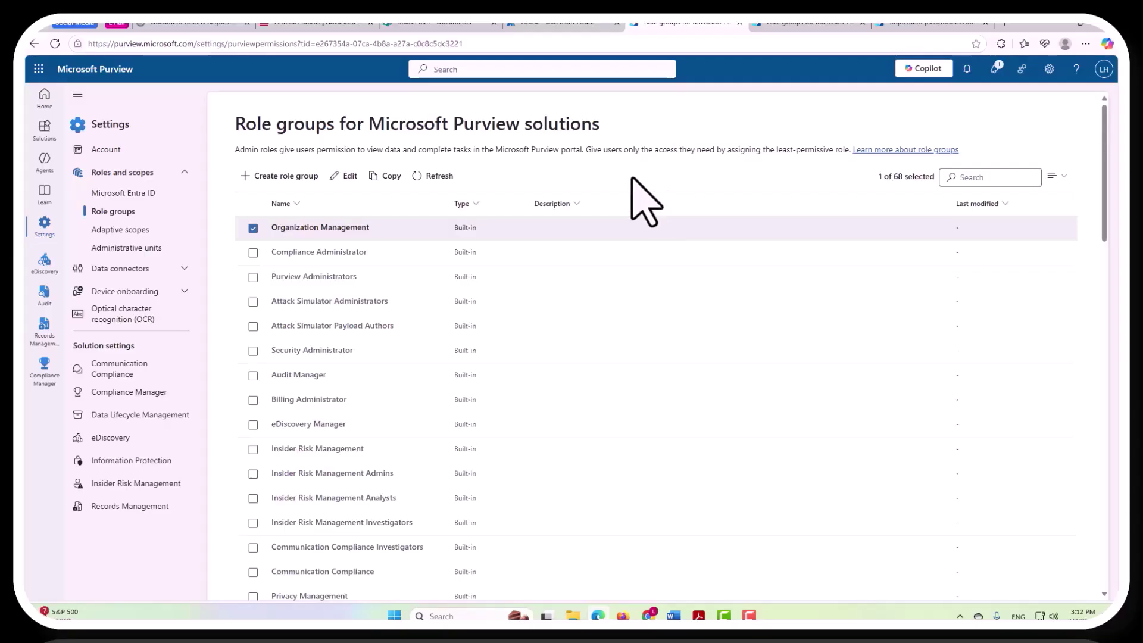
click(253, 228)
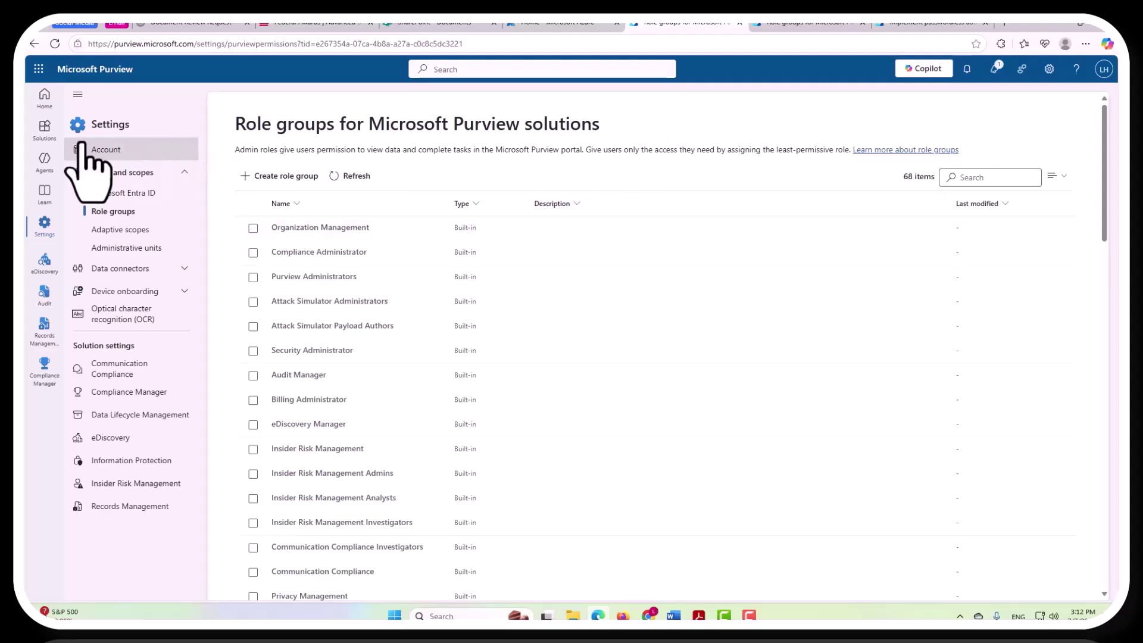
Browse the Solutions flyout, including the Microsoft Entra portal, then go to Compliance Manager's overview.
click(40, 131)
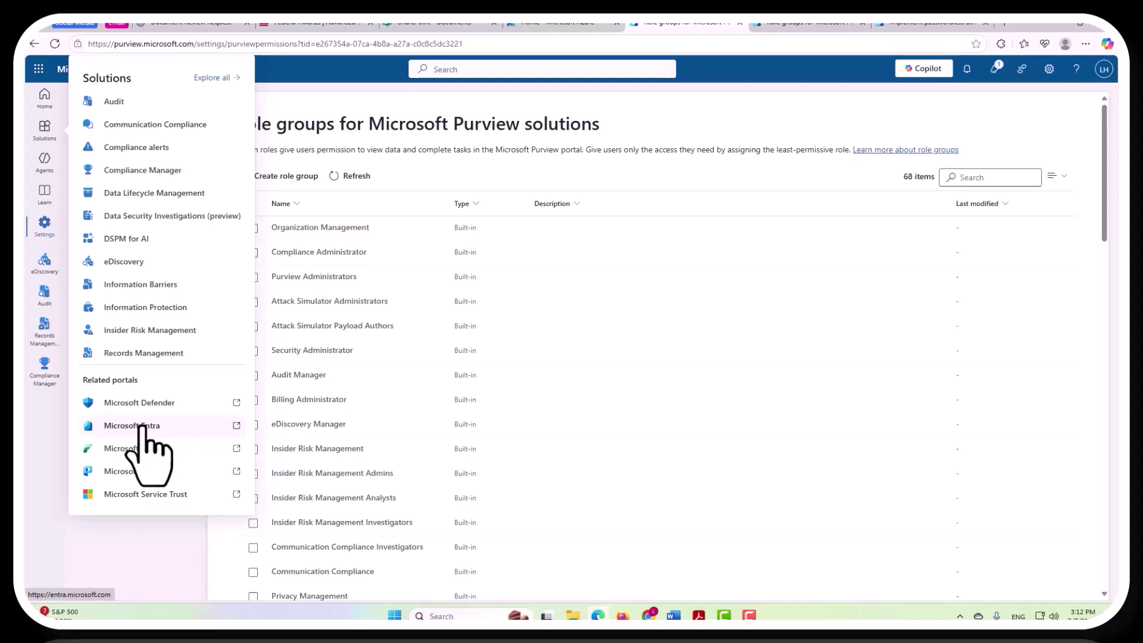
click(142, 425)
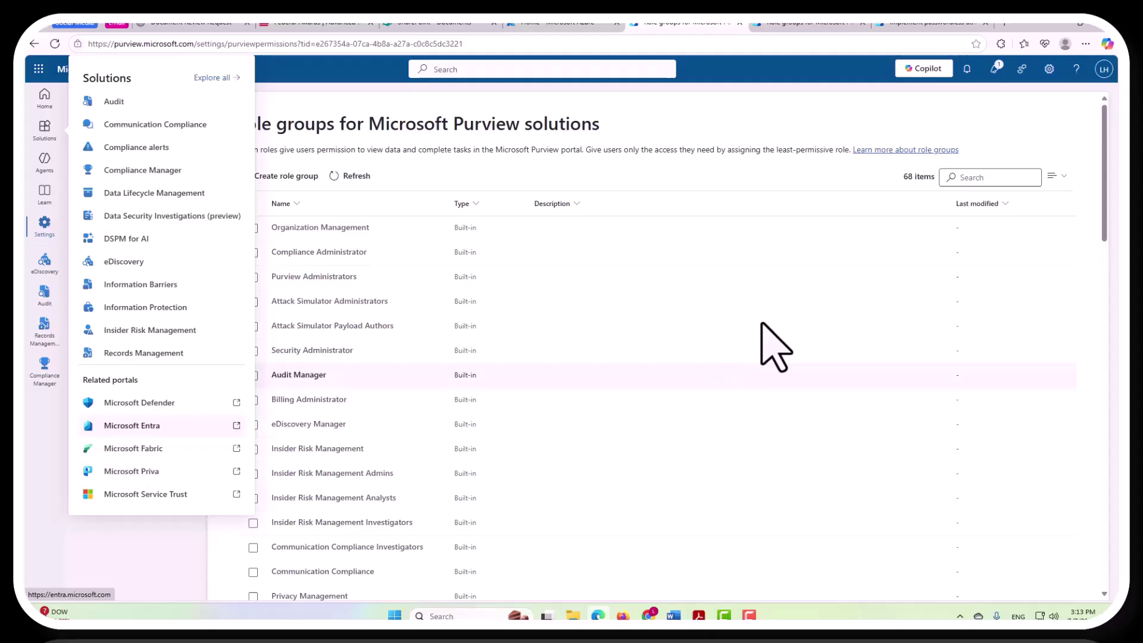
click(720, 208)
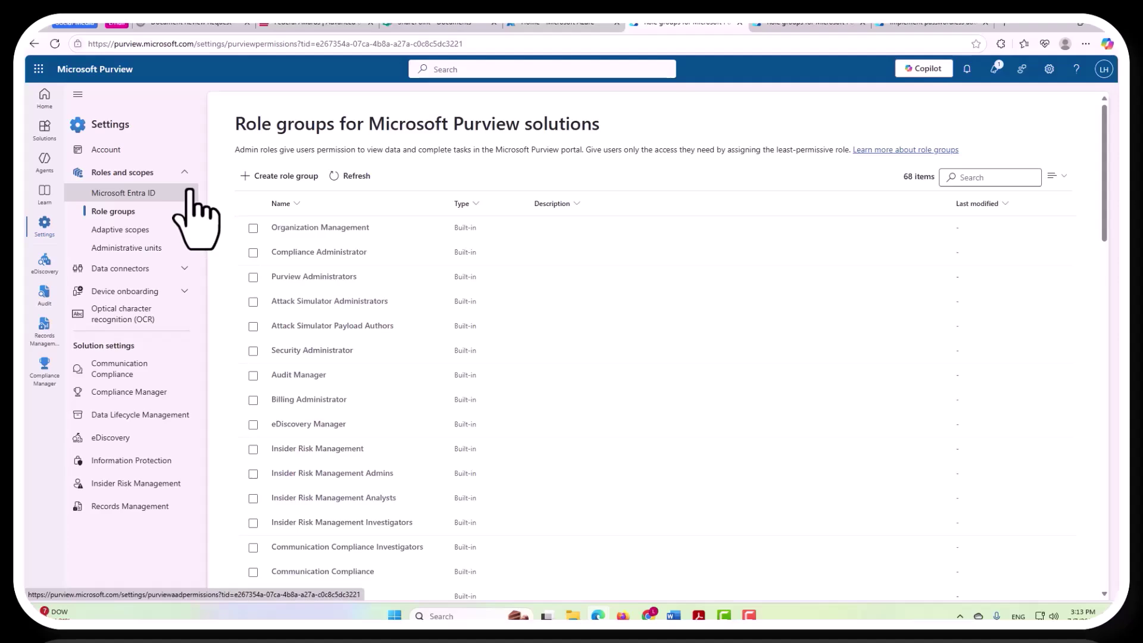
click(43, 127)
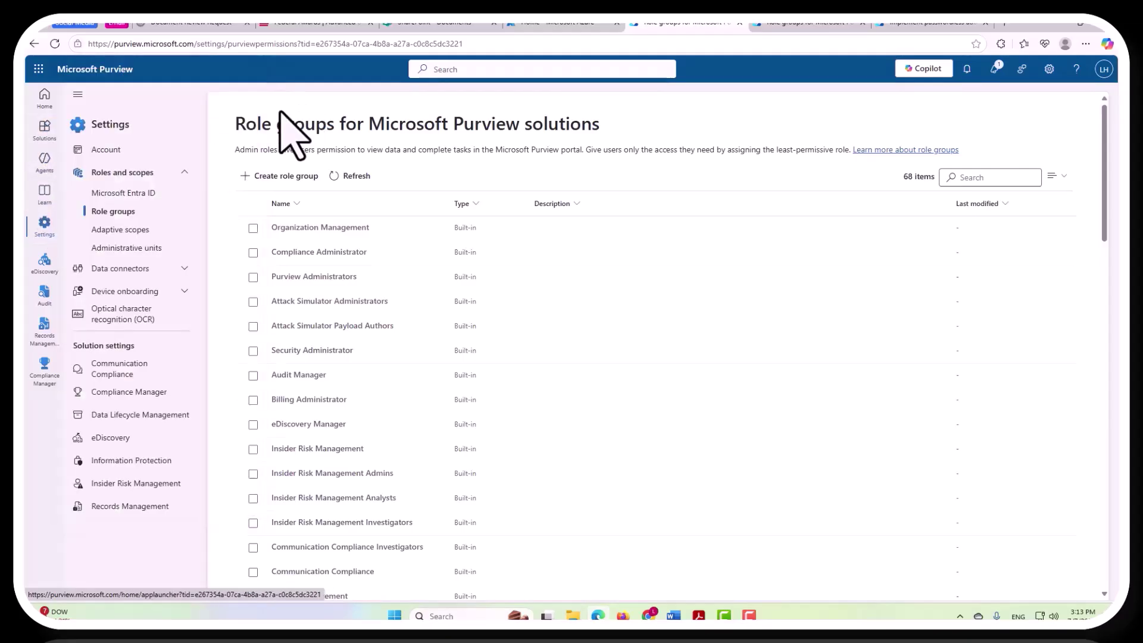
click(298, 133)
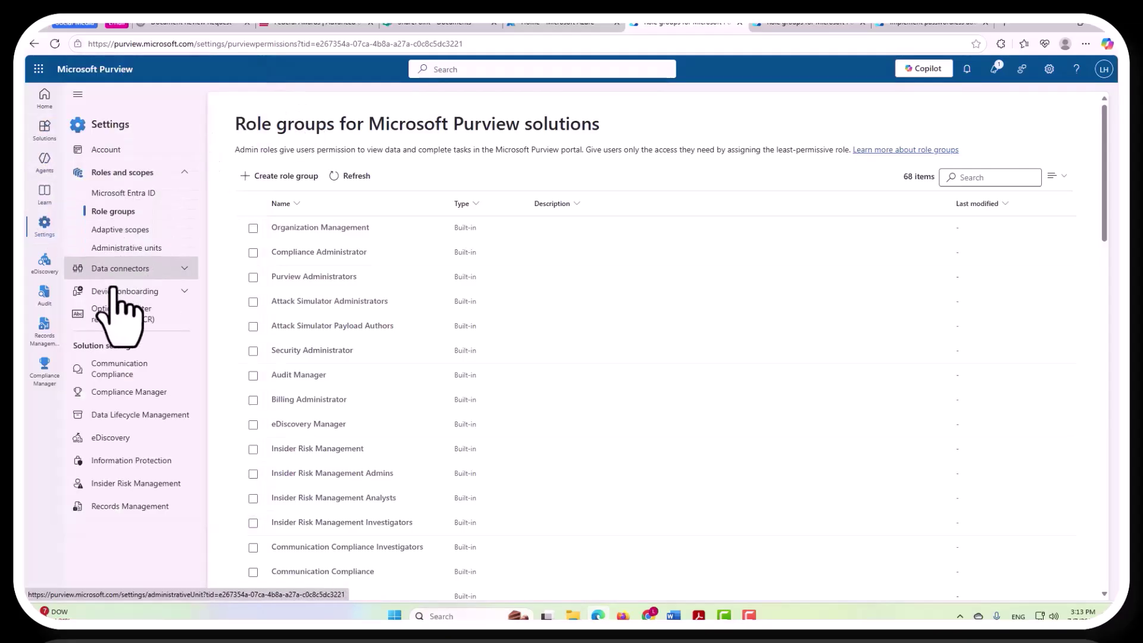
click(45, 372)
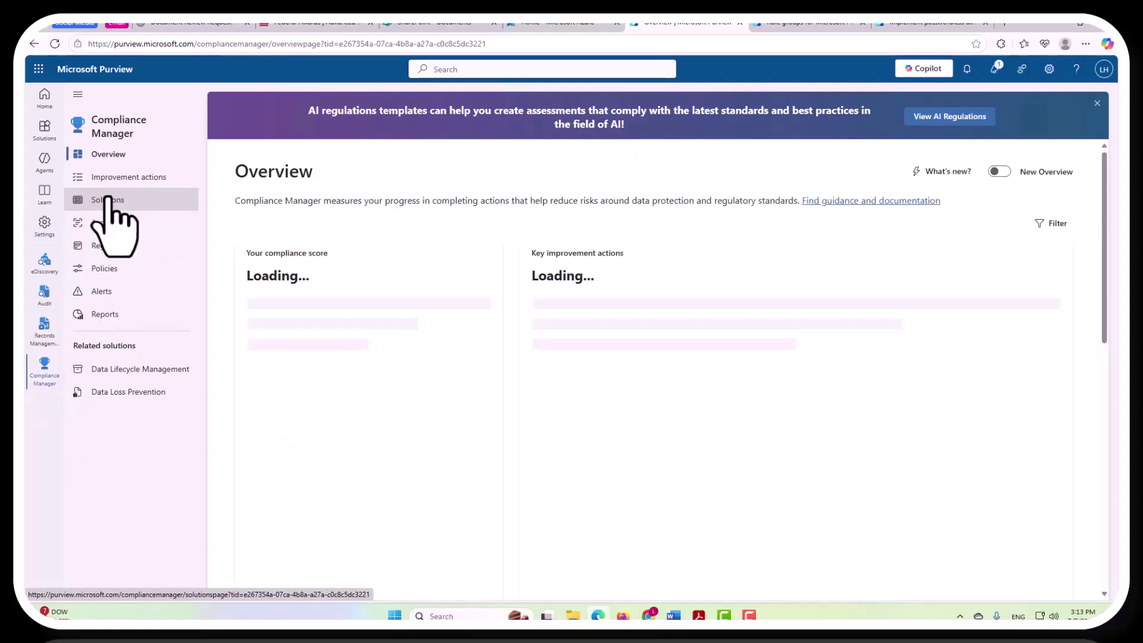
Show improvement actions with a wider Groups column, then the regulations list.
click(113, 178)
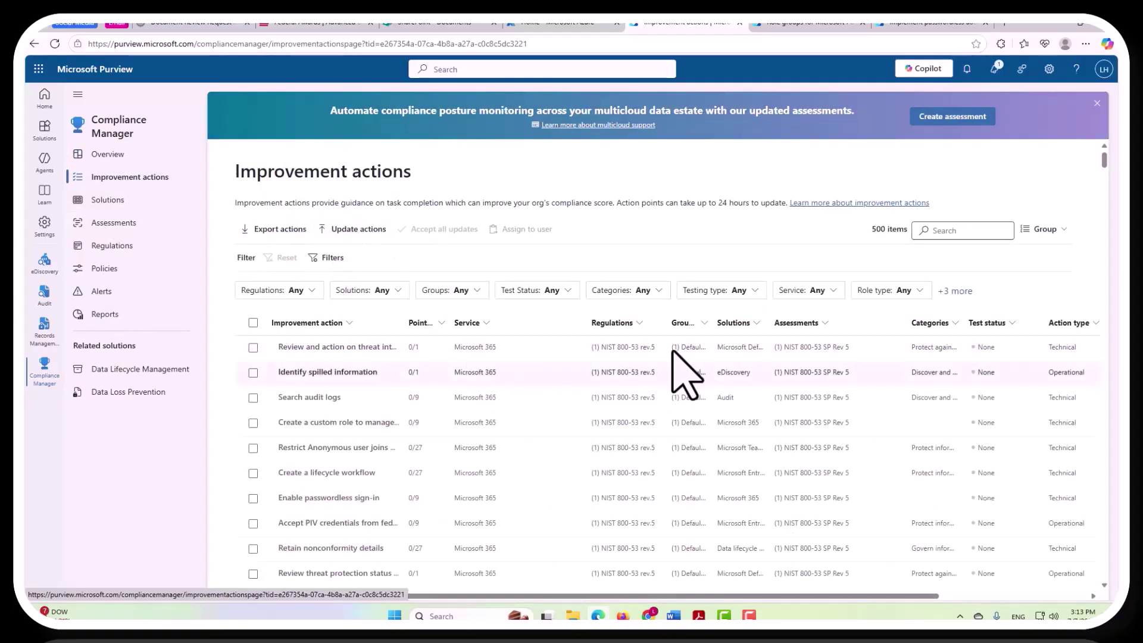
drag(669, 314, 723, 313)
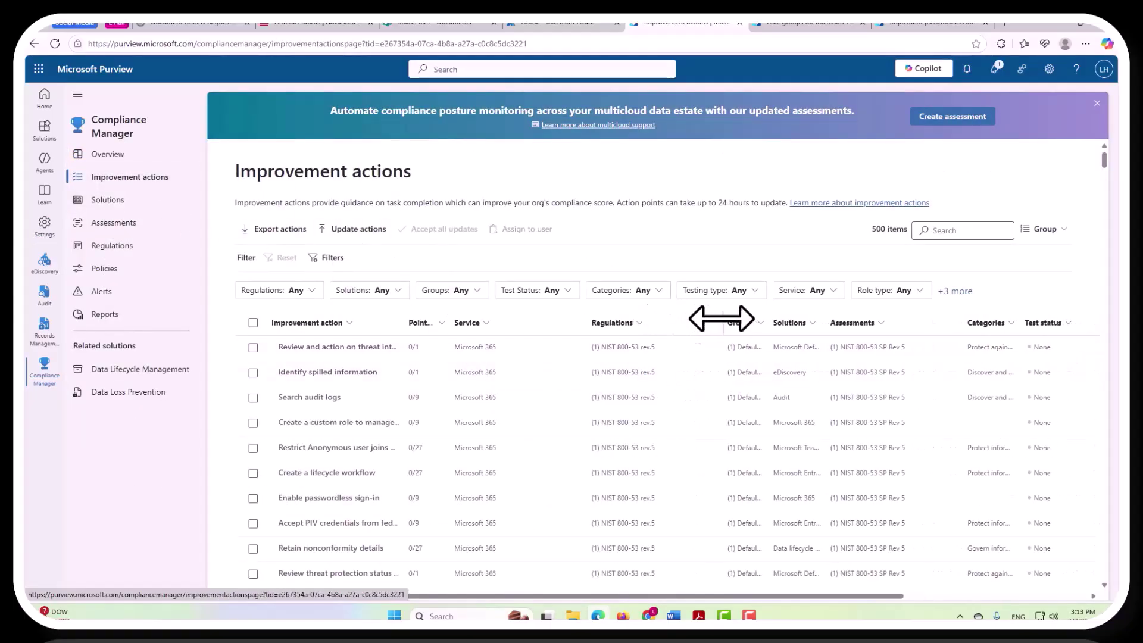
click(113, 247)
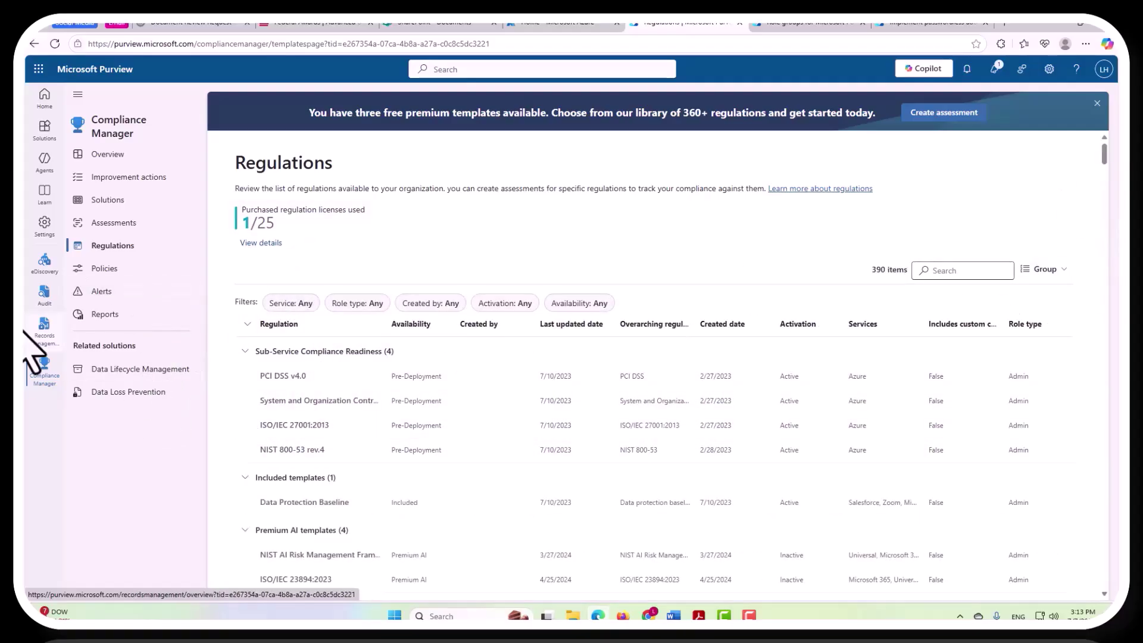
Review the NIST 800-53 SP Rev 5 and Data Protection Baseline assessments, then clear the selection.
click(132, 224)
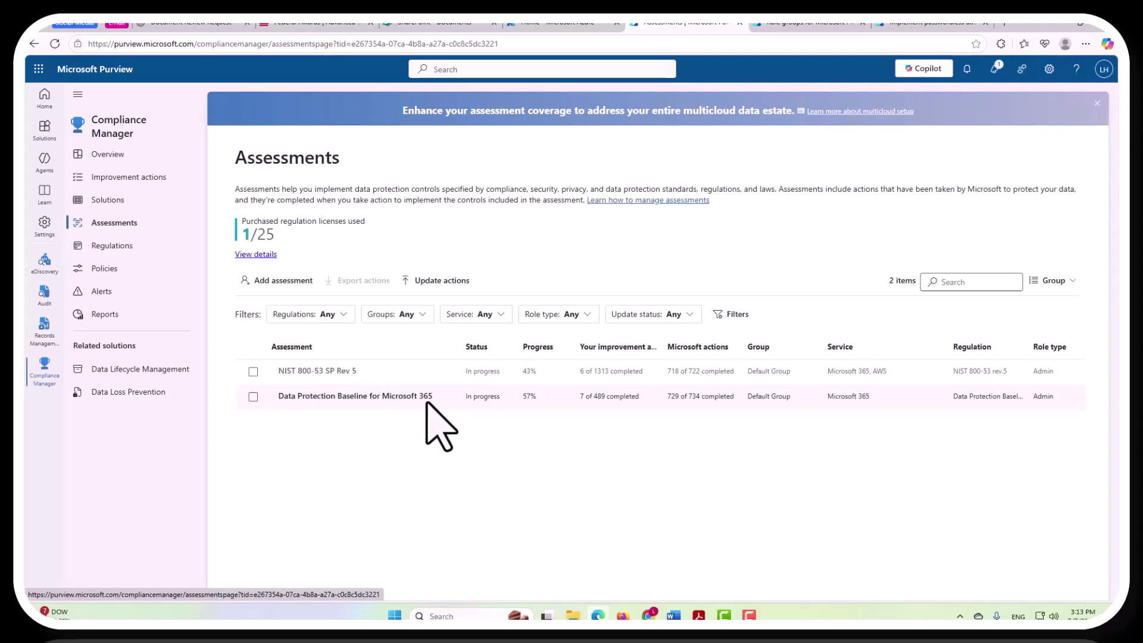
drag(438, 398, 273, 434)
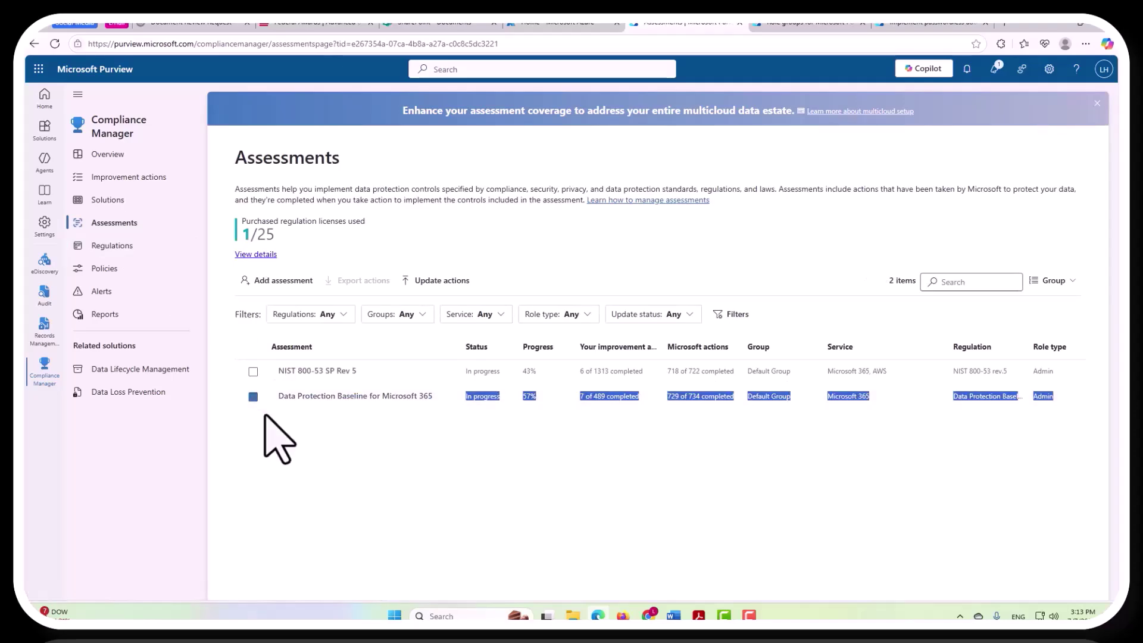
click(279, 470)
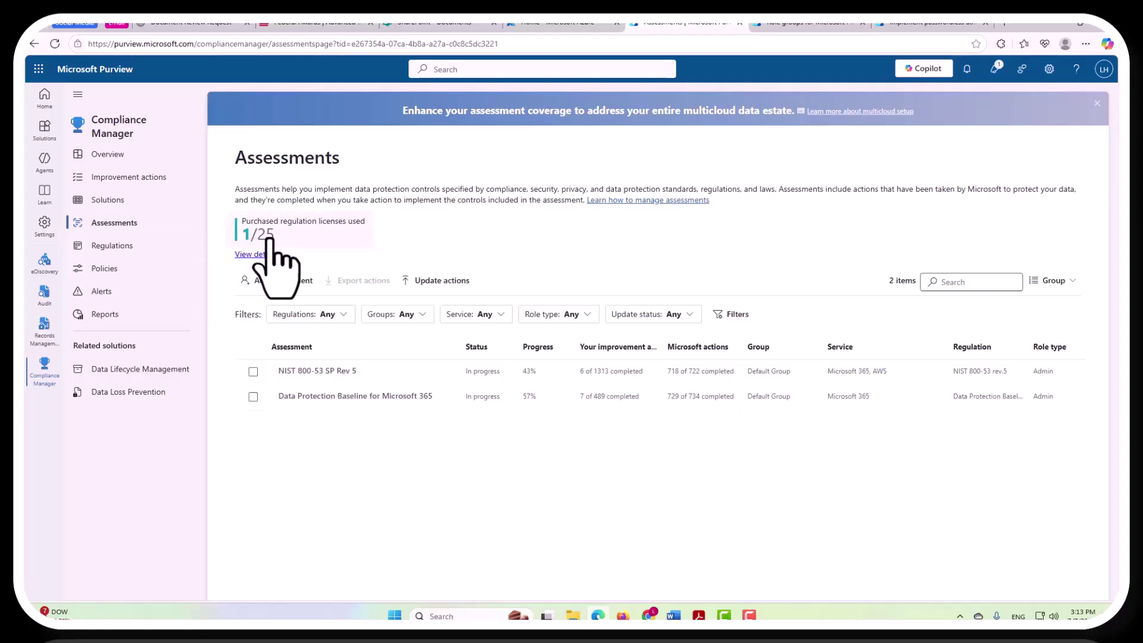
drag(357, 371, 264, 372)
key(alt+Left)
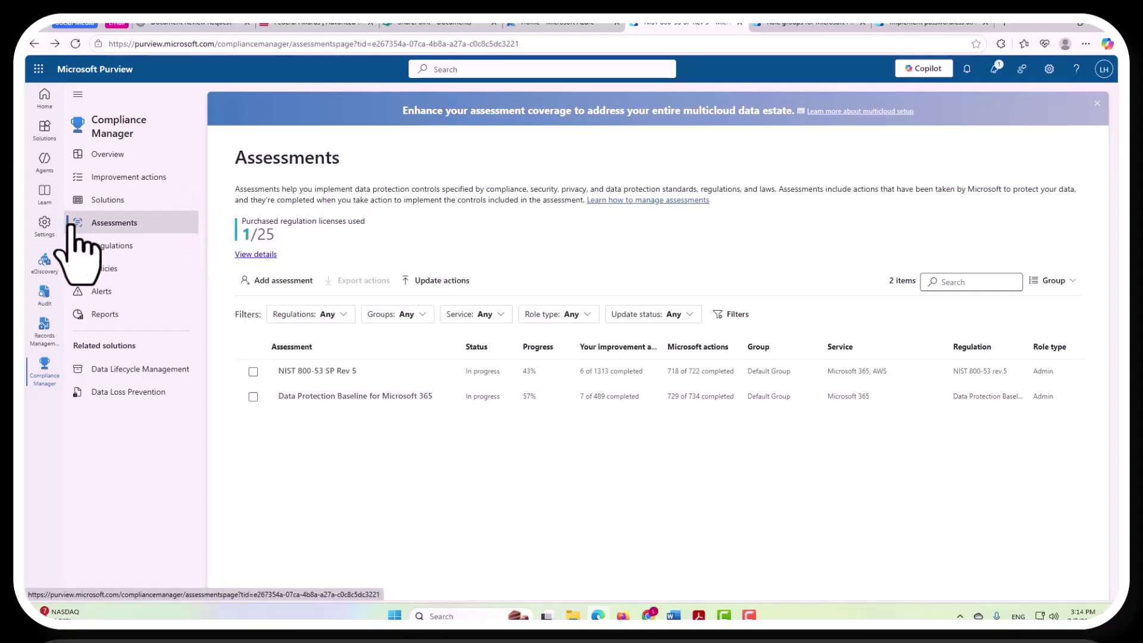
Widen the Regulations column and scroll through the 500 improvement actions.
click(134, 197)
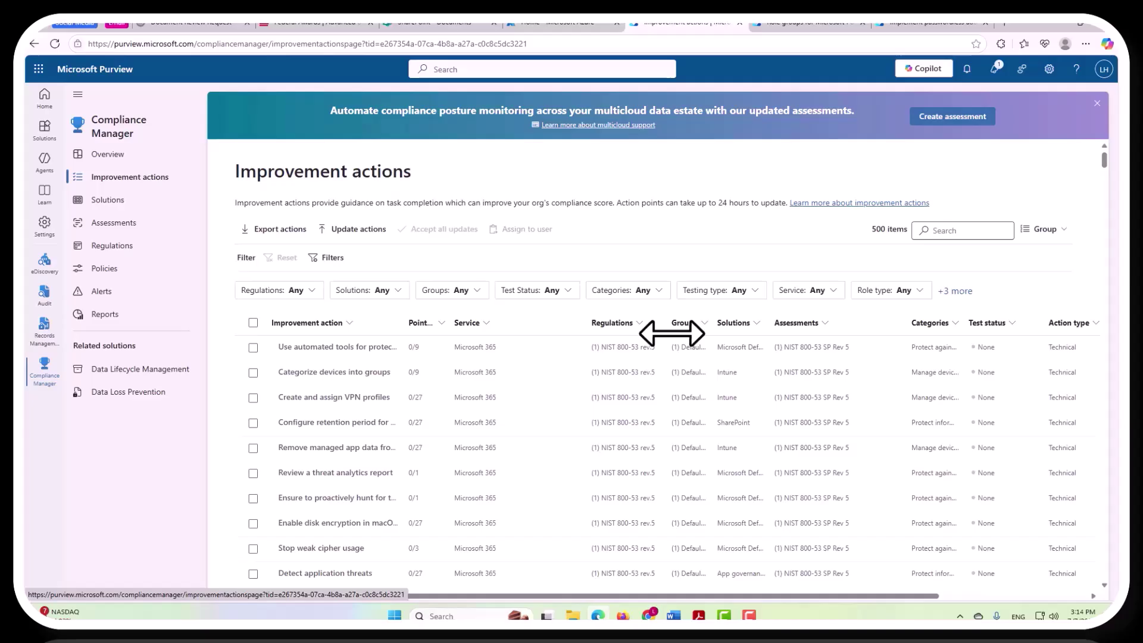
drag(668, 322, 725, 323)
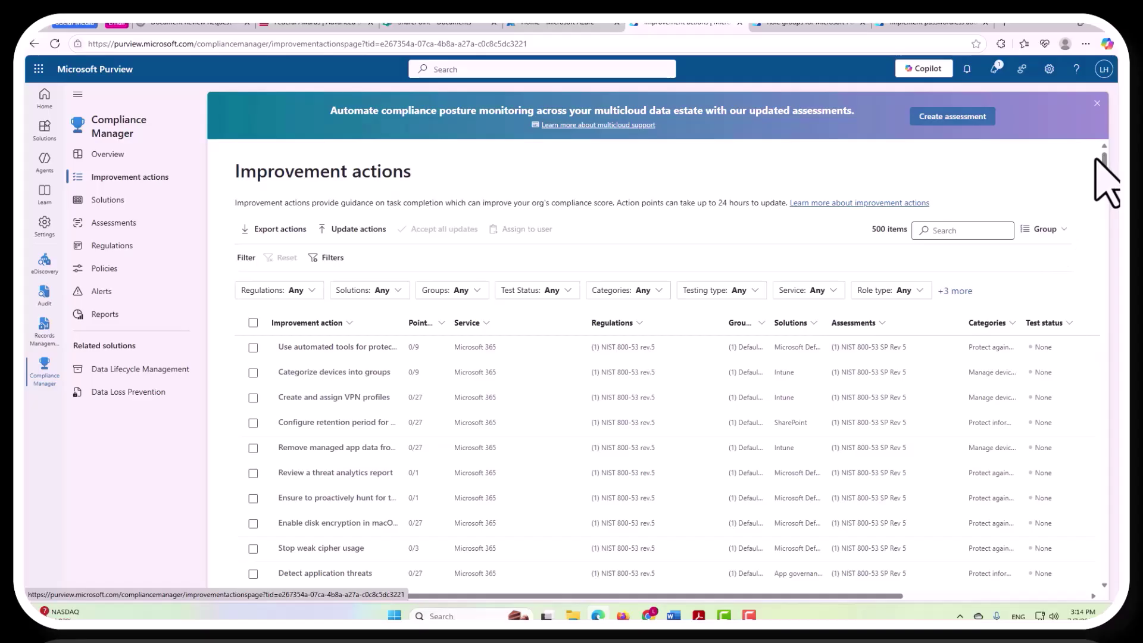
drag(1105, 159, 1080, 258)
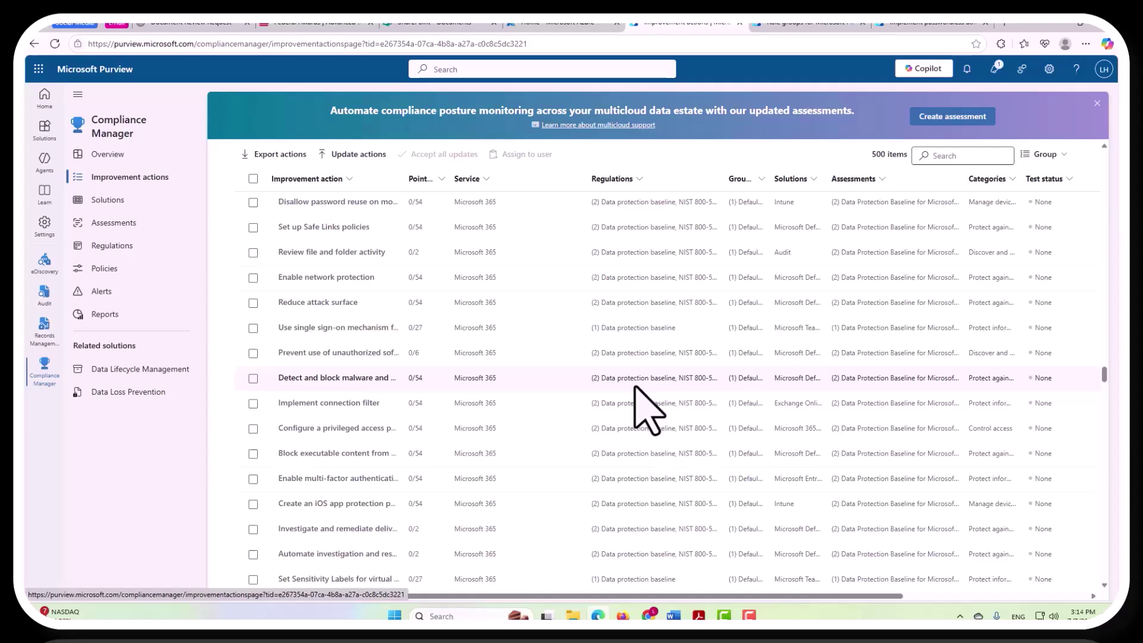
drag(1105, 374, 1110, 141)
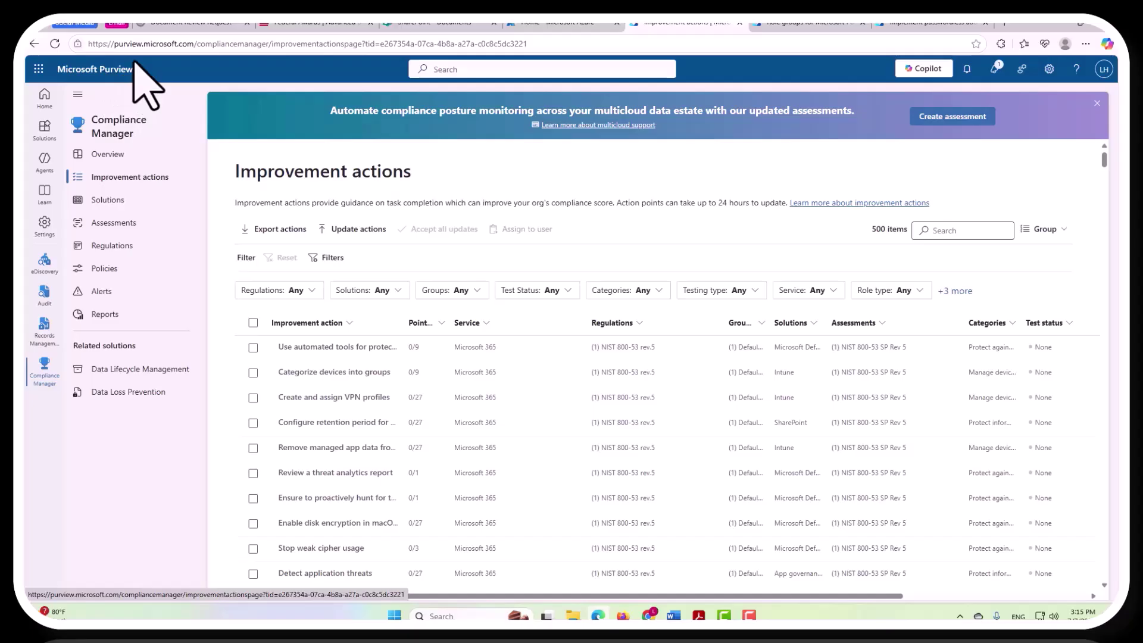
In the Azure portal, open the Microsoft Purview accounts list.
click(559, 25)
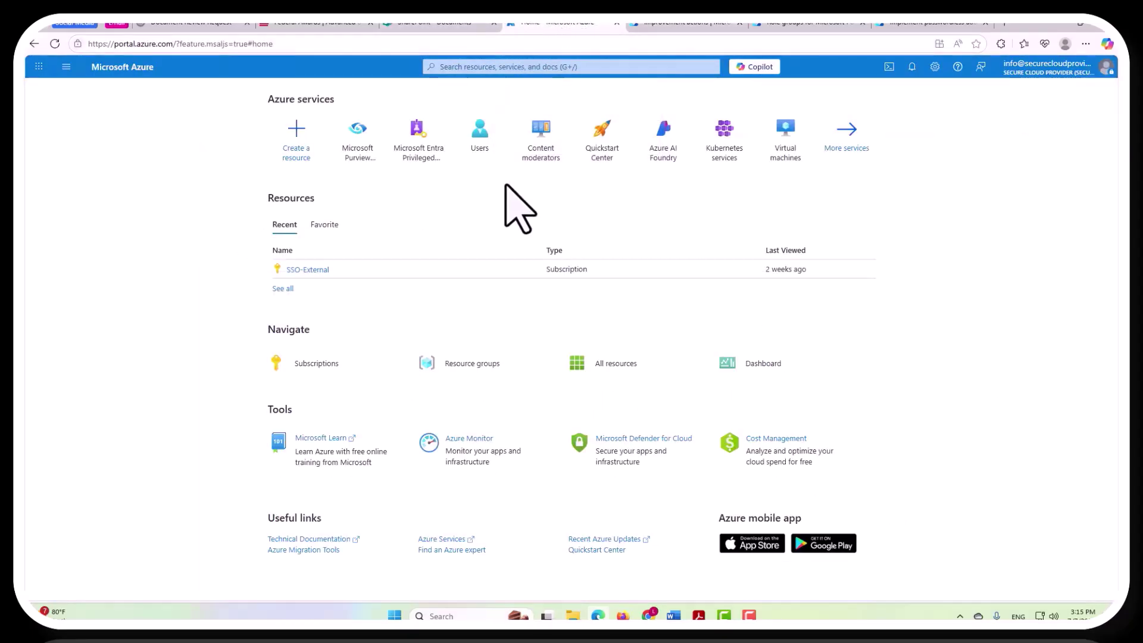
mouse_move(356, 150)
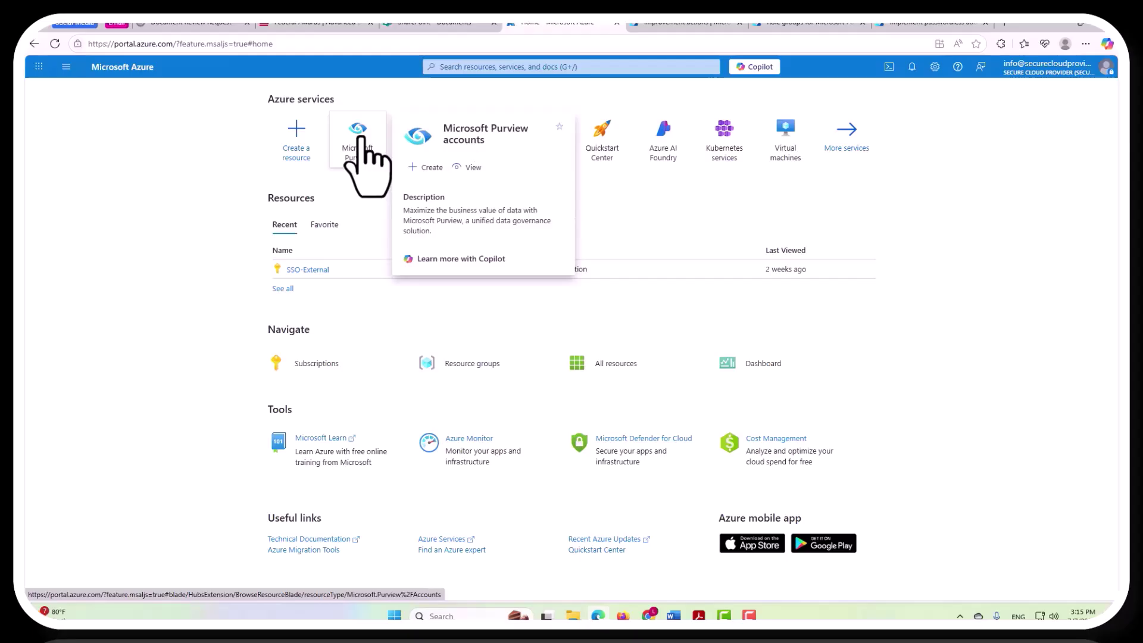
click(364, 171)
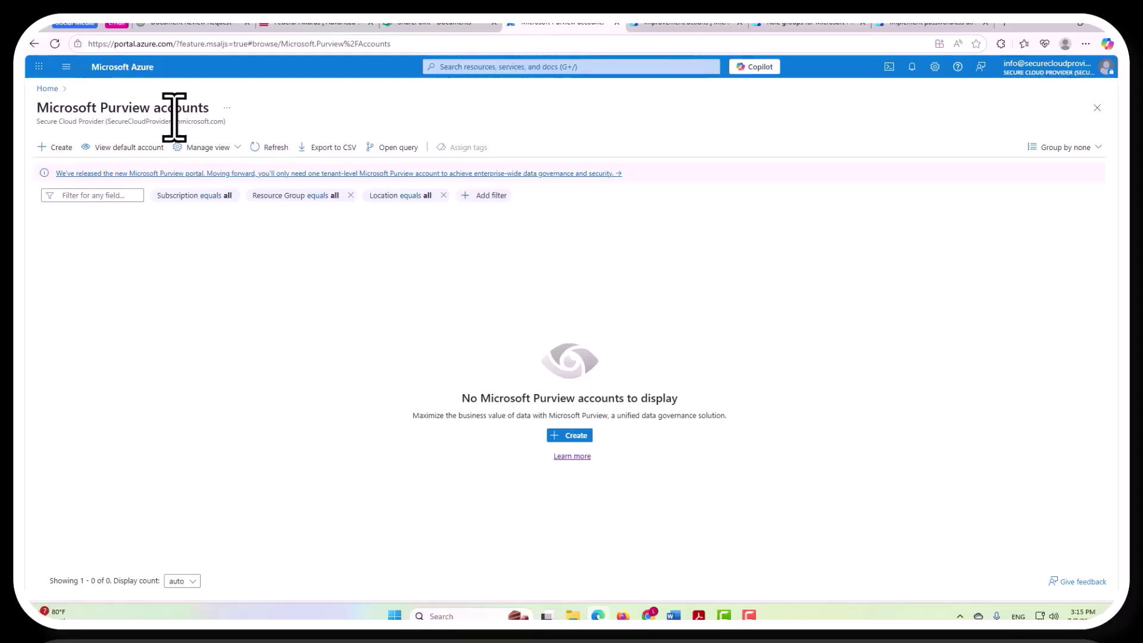
Start a new Purview account and check the resource group choices without selecting one.
click(55, 147)
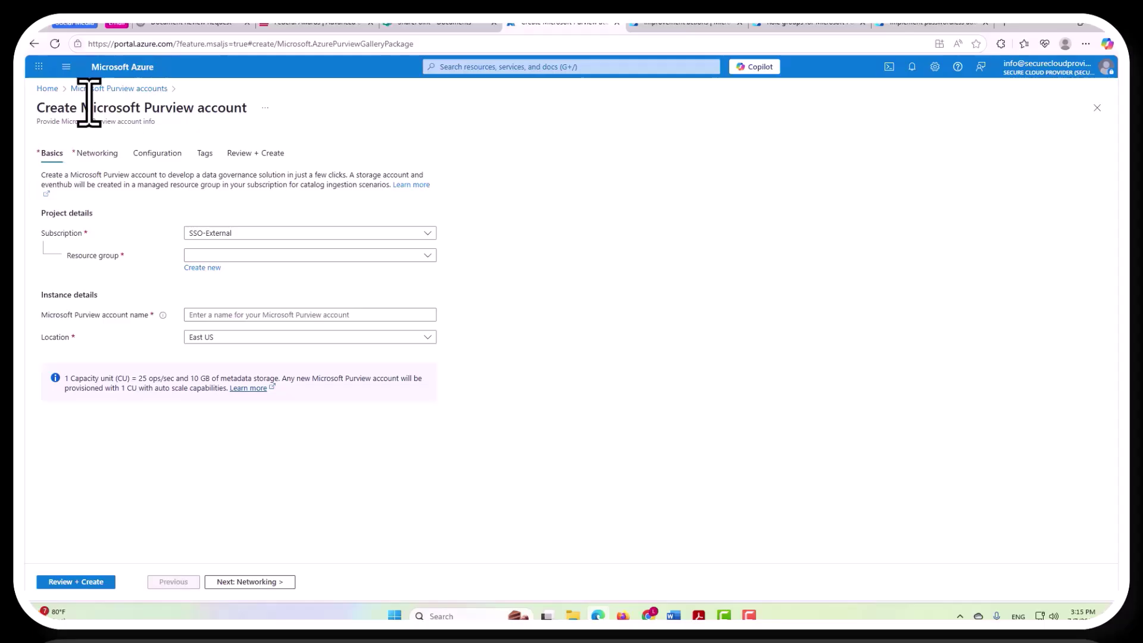
click(206, 255)
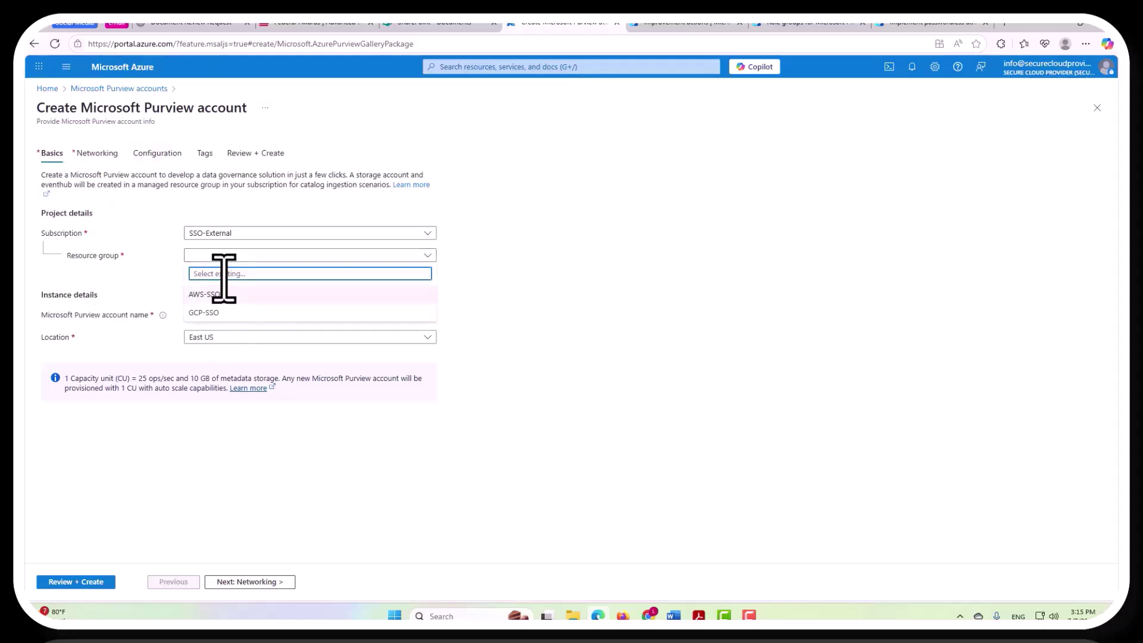
click(200, 354)
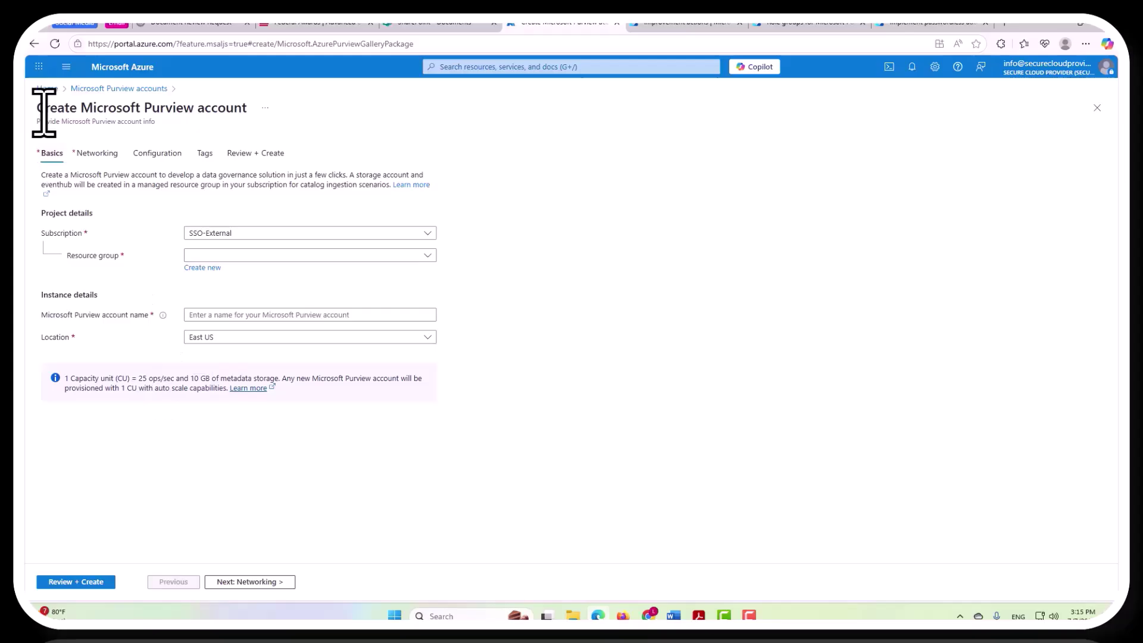
Step past Networking (All networks), Tags and Configuration, adding no tags or Kafka configurations.
click(95, 155)
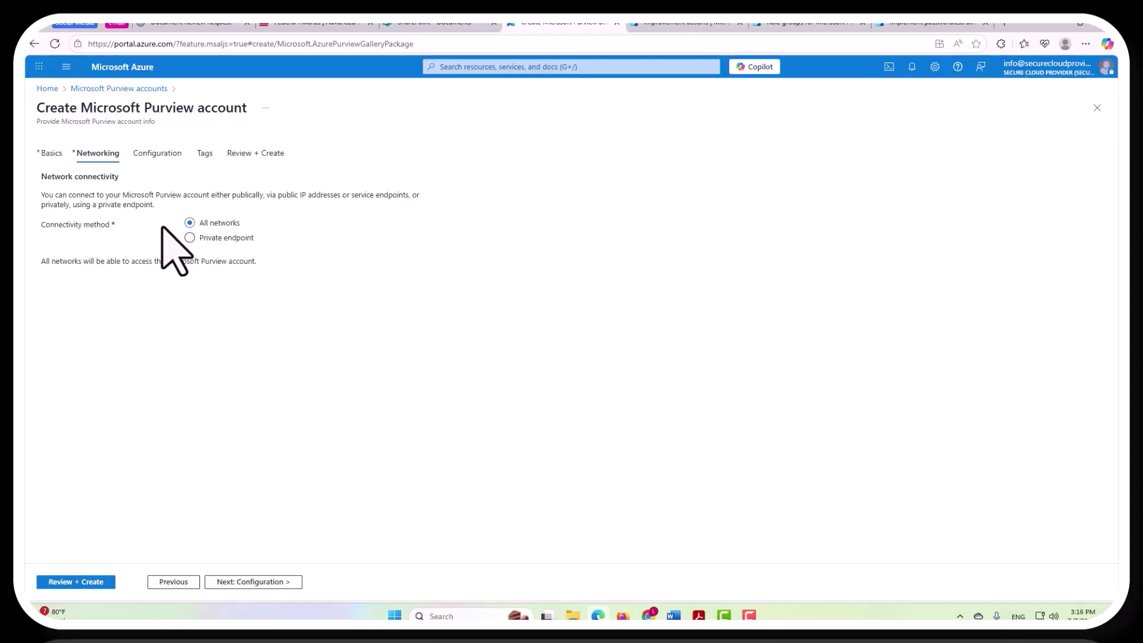
drag(240, 224, 203, 225)
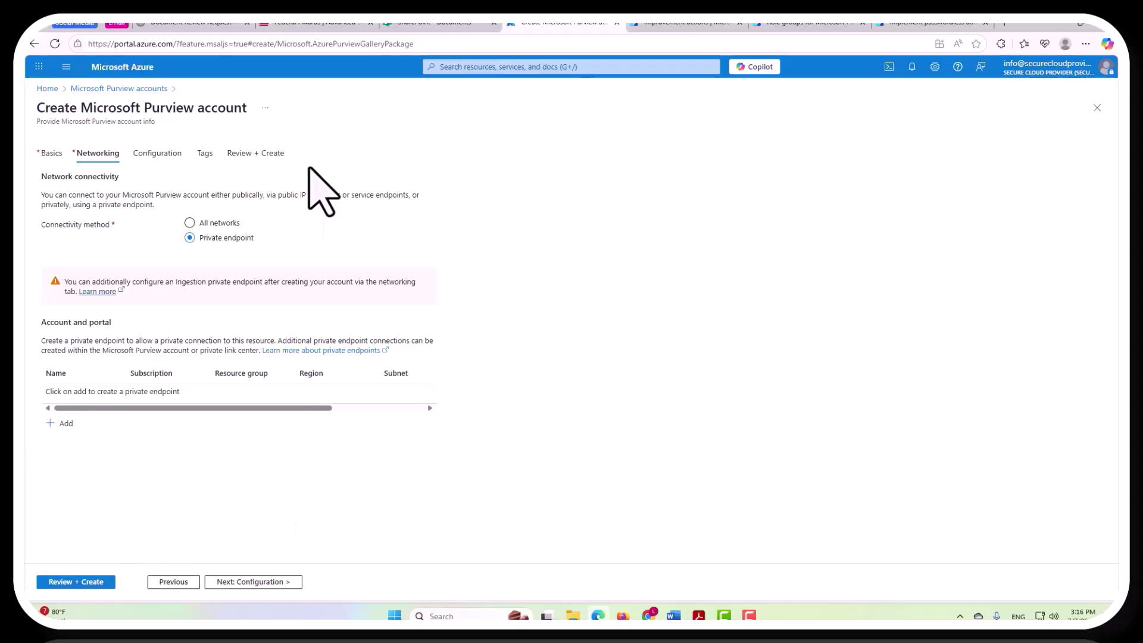
click(206, 153)
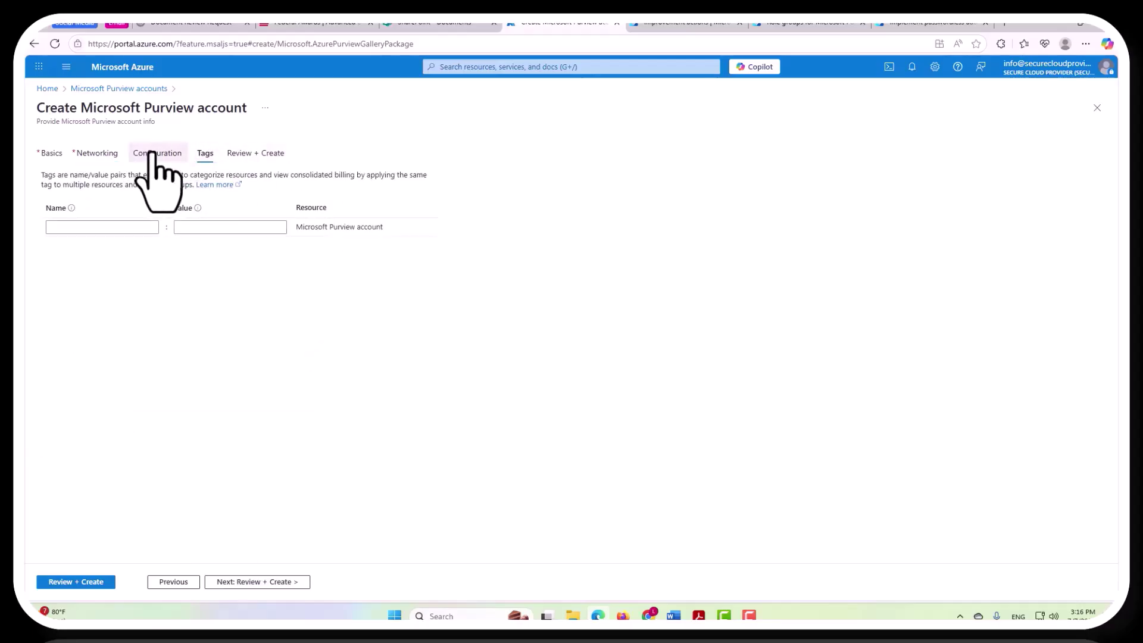
click(146, 157)
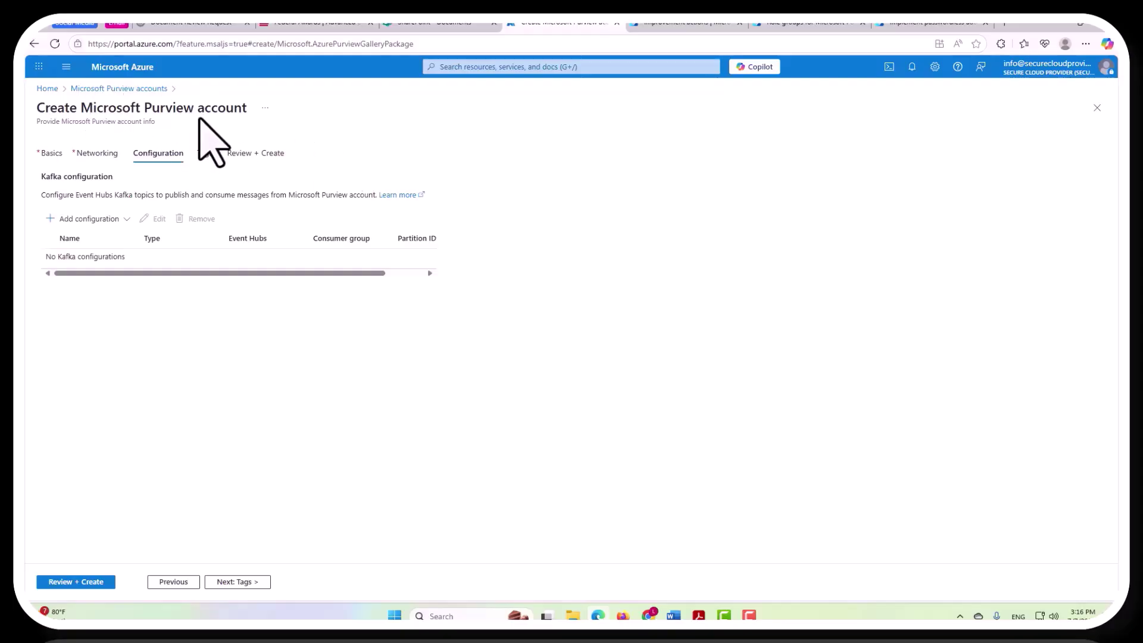
click(494, 67)
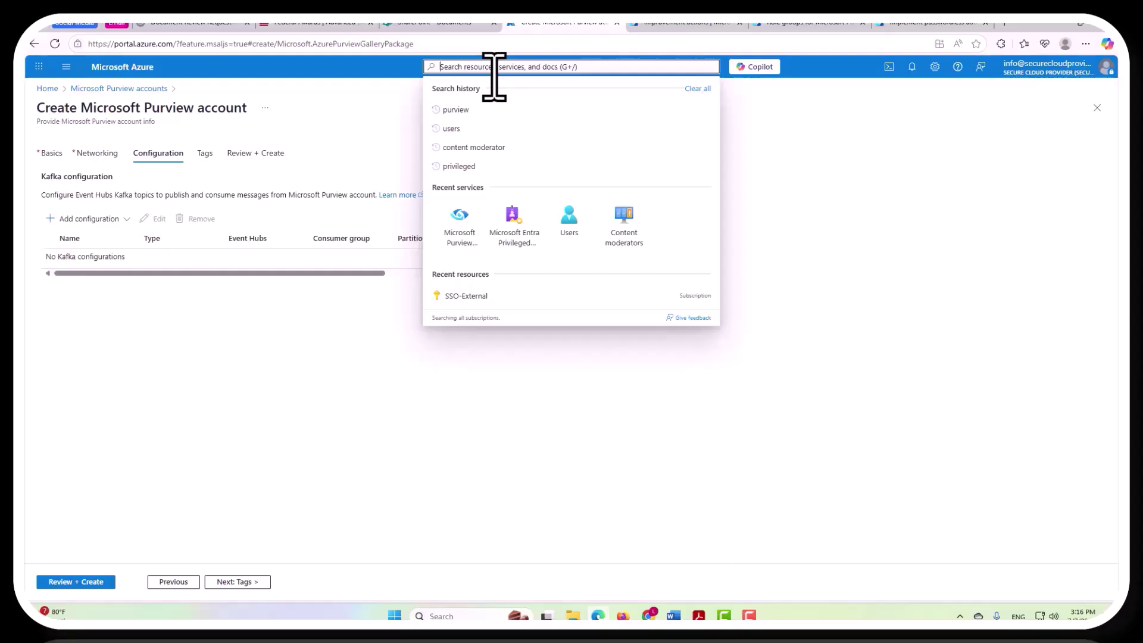
Search 'management', open Management groups discarding the Purview draft, and expand Perimeter-Core to reveal SSO-External.
text(poliv)
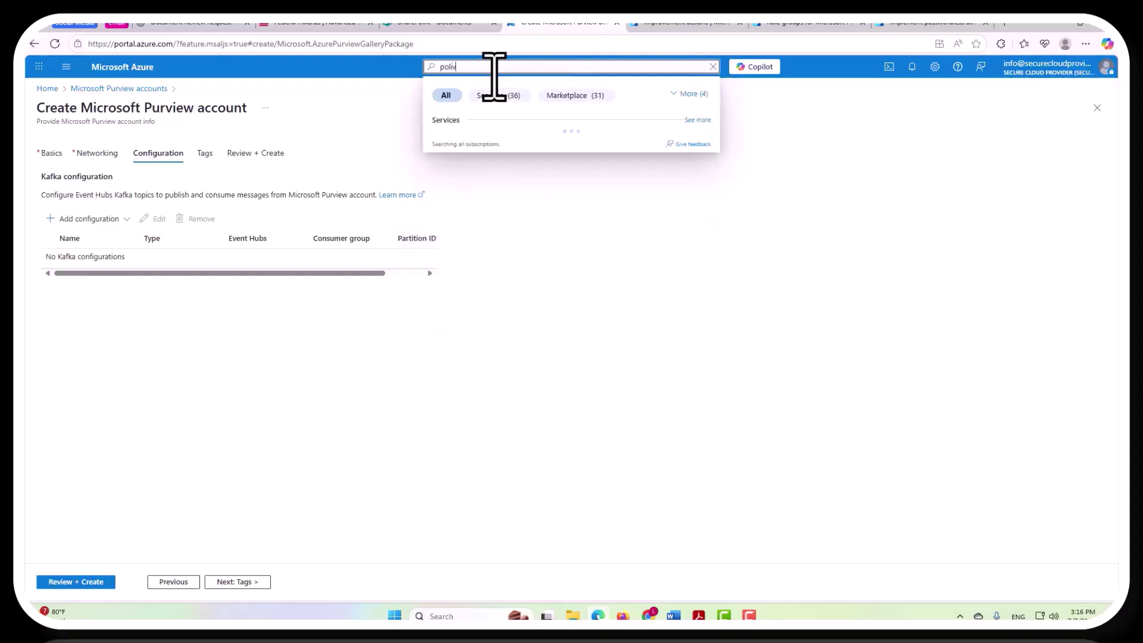
key(BackSpace)
text(cy)
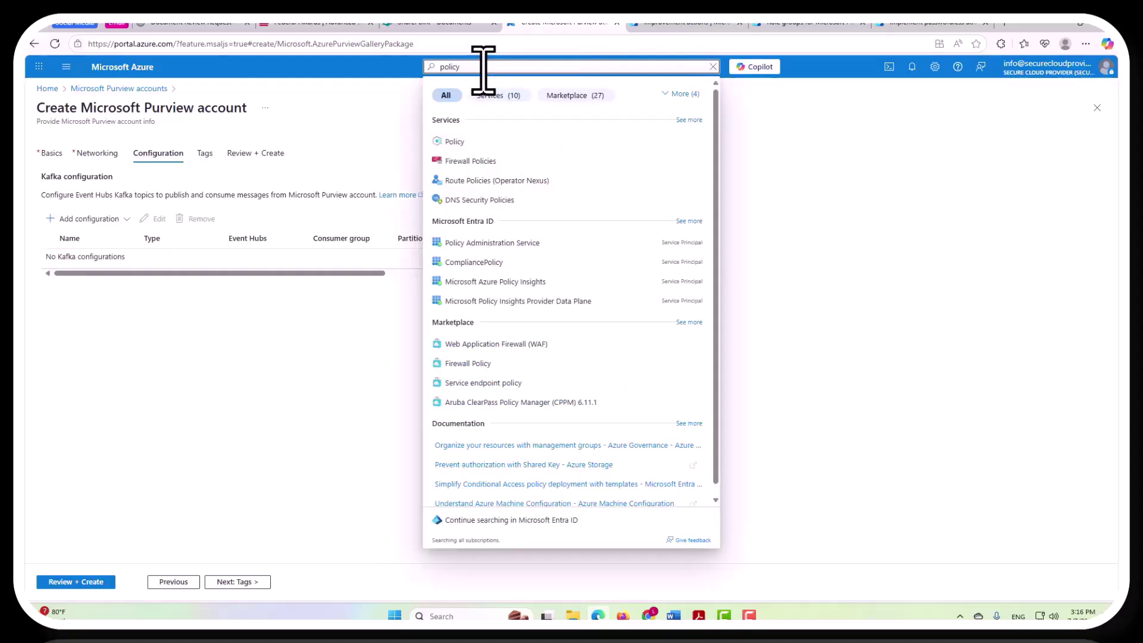
double_click(482, 67)
text(manag)
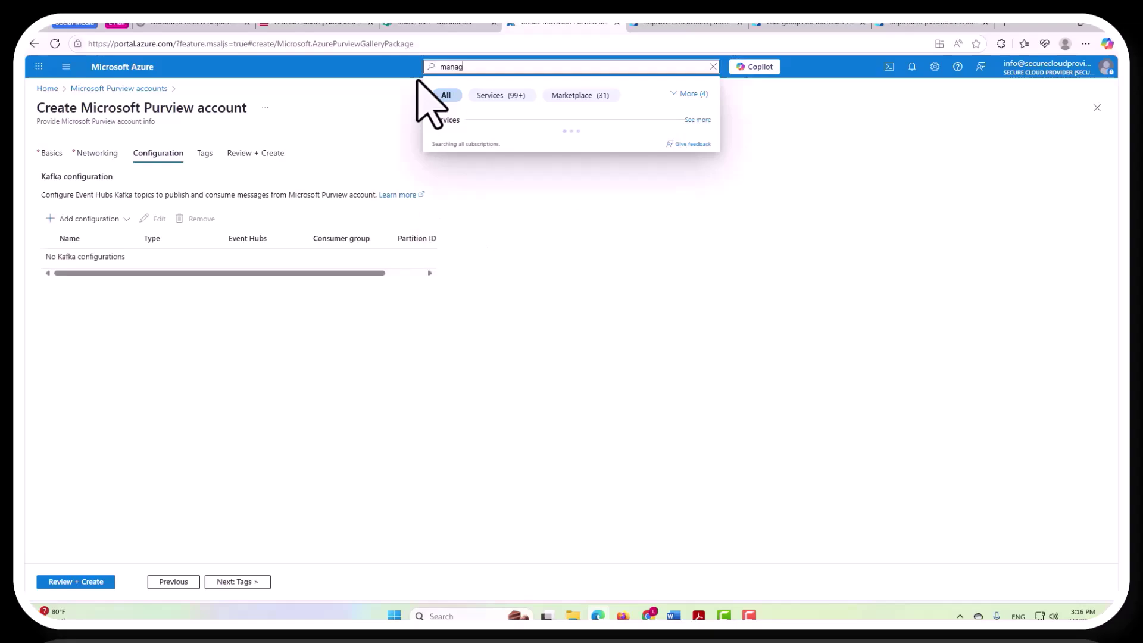
text(ement)
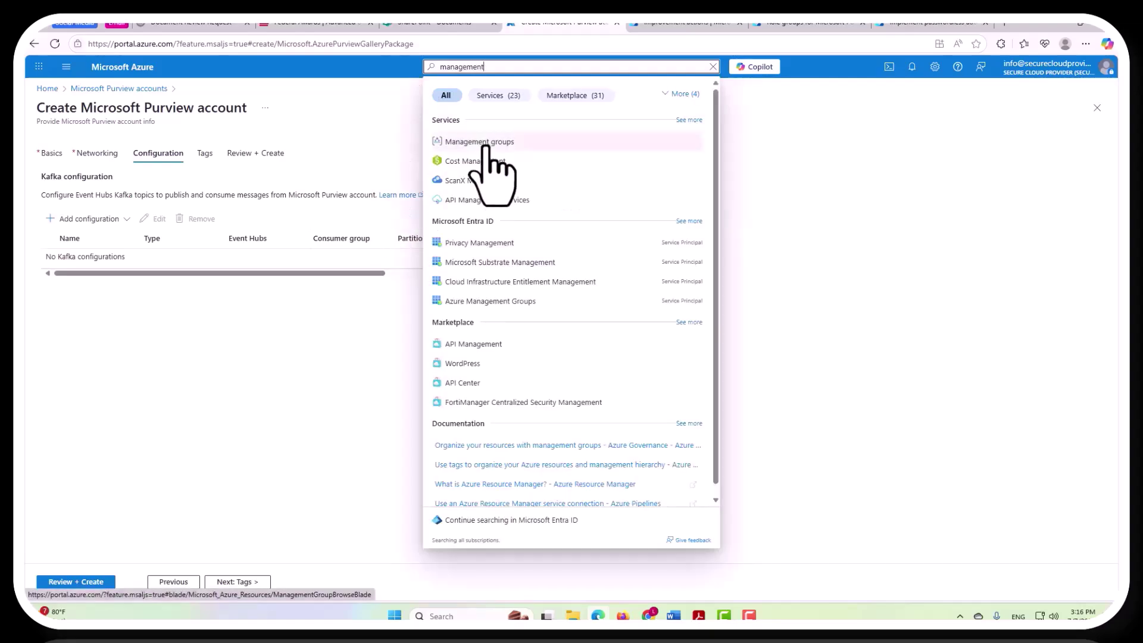
click(484, 144)
click(626, 108)
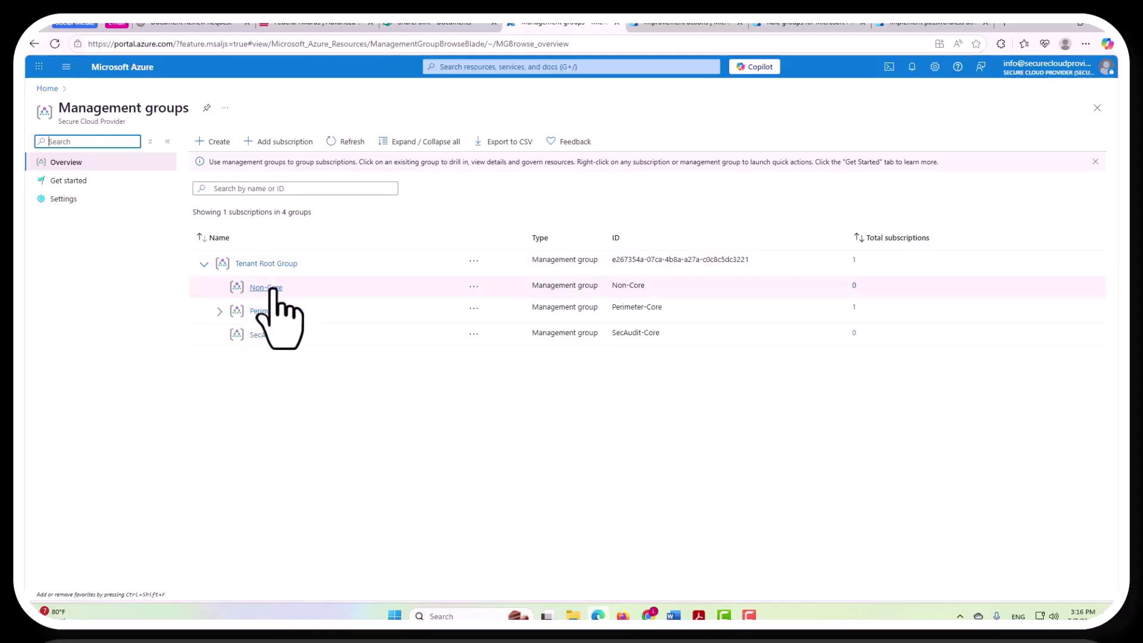
click(220, 312)
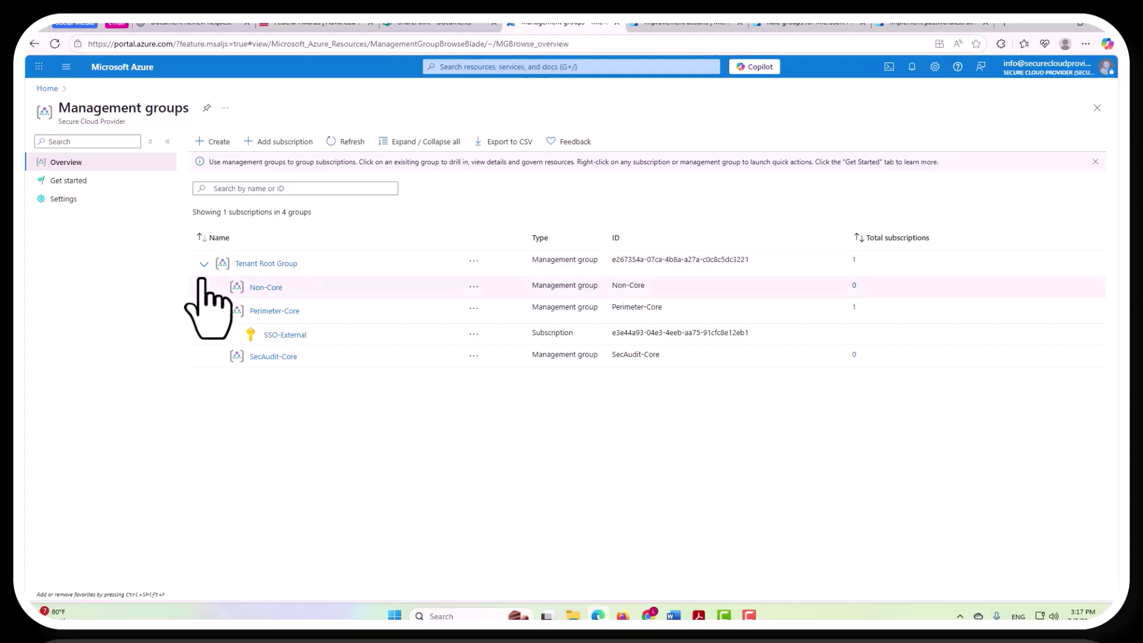
Search for Policy and open Authoring > Definitions.
click(506, 67)
text(p)
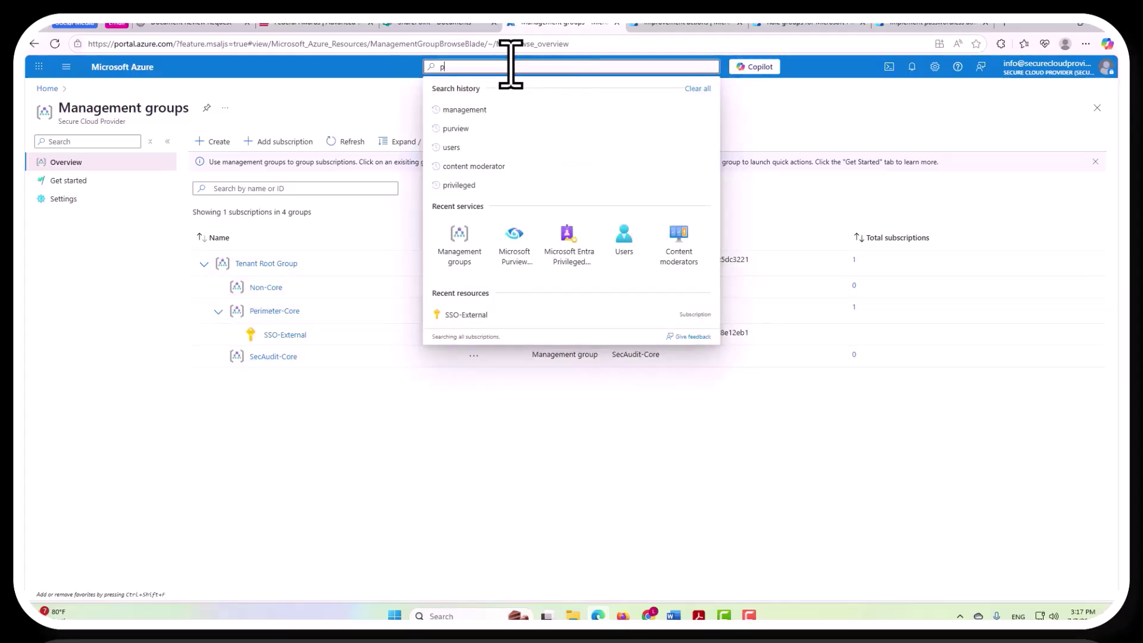
text(ocicy)
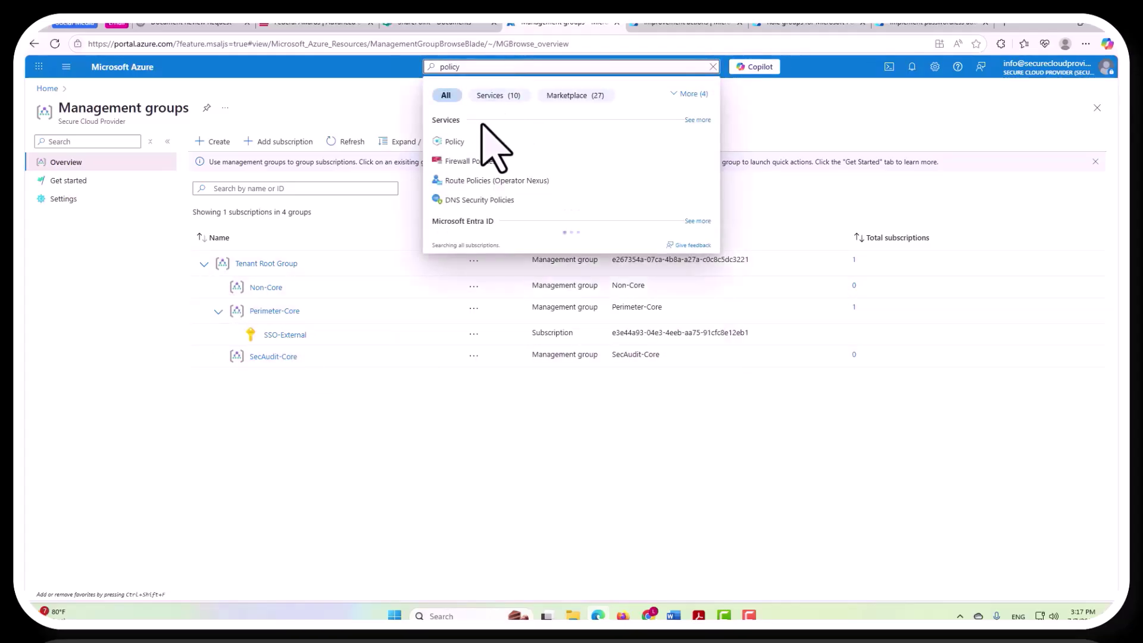
click(477, 141)
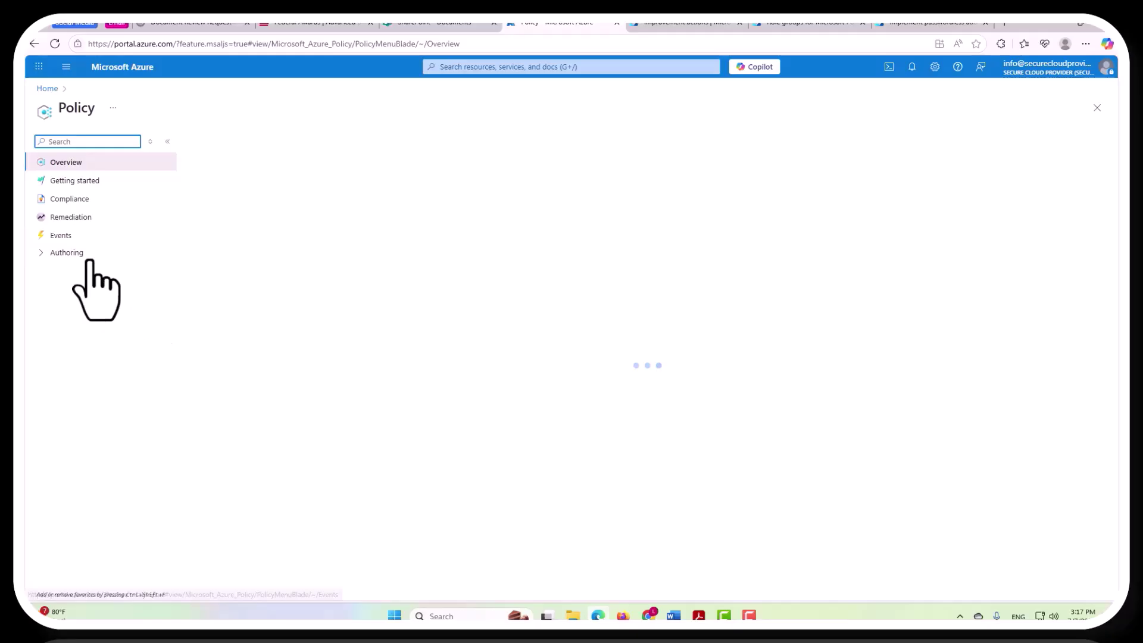
click(67, 253)
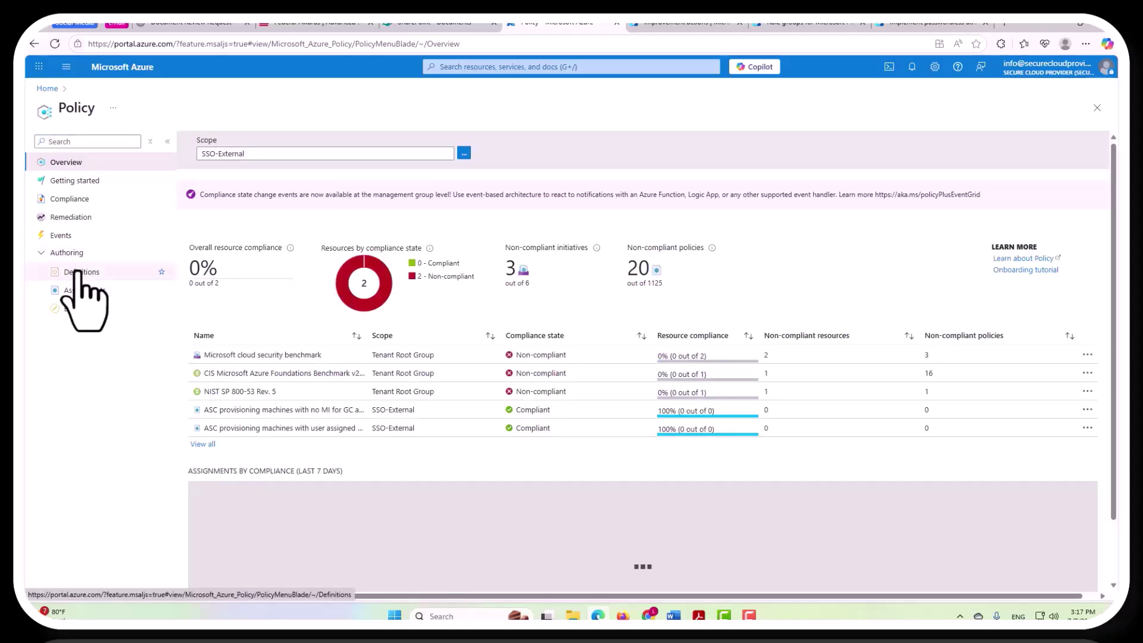
click(80, 272)
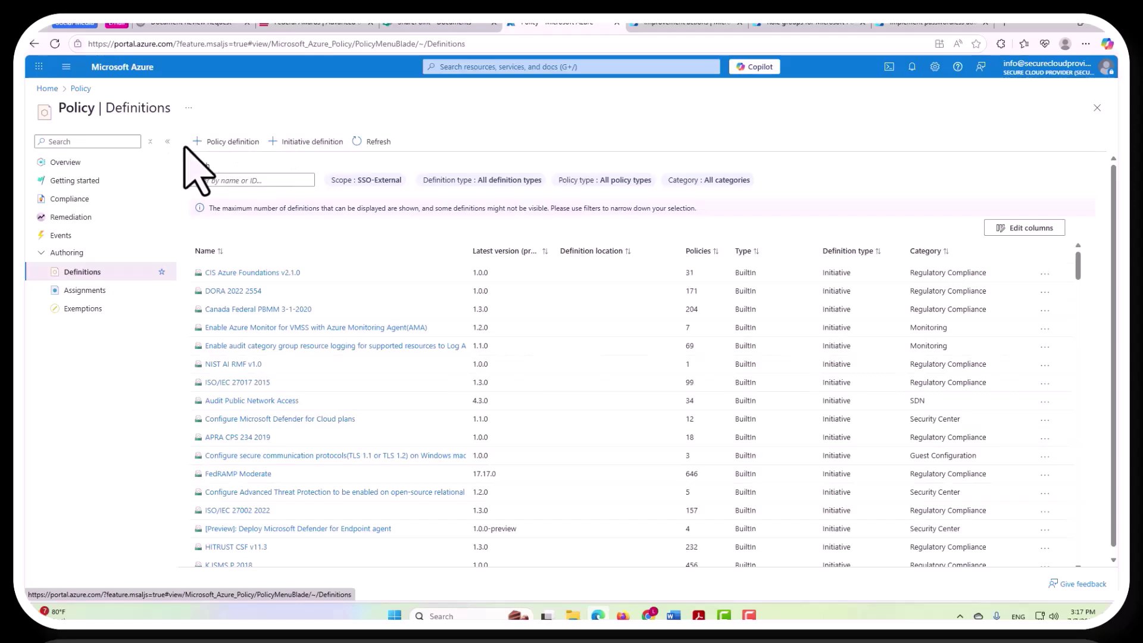
Start a new initiative definition stored at Tenant Root Group and move to its Policies step.
click(312, 141)
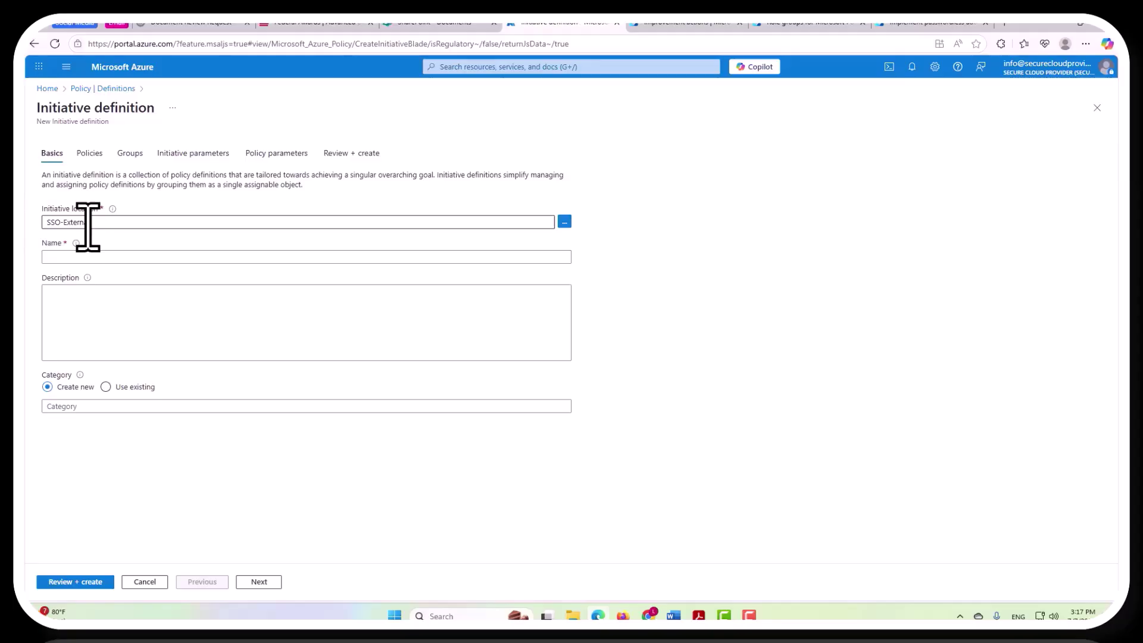
click(564, 222)
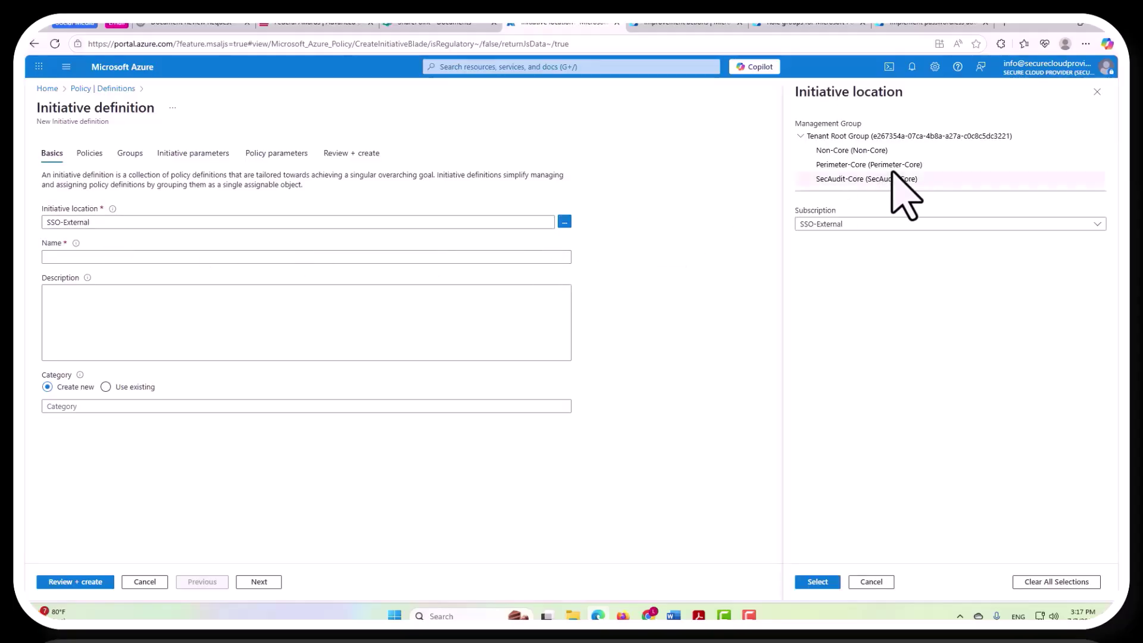
click(831, 137)
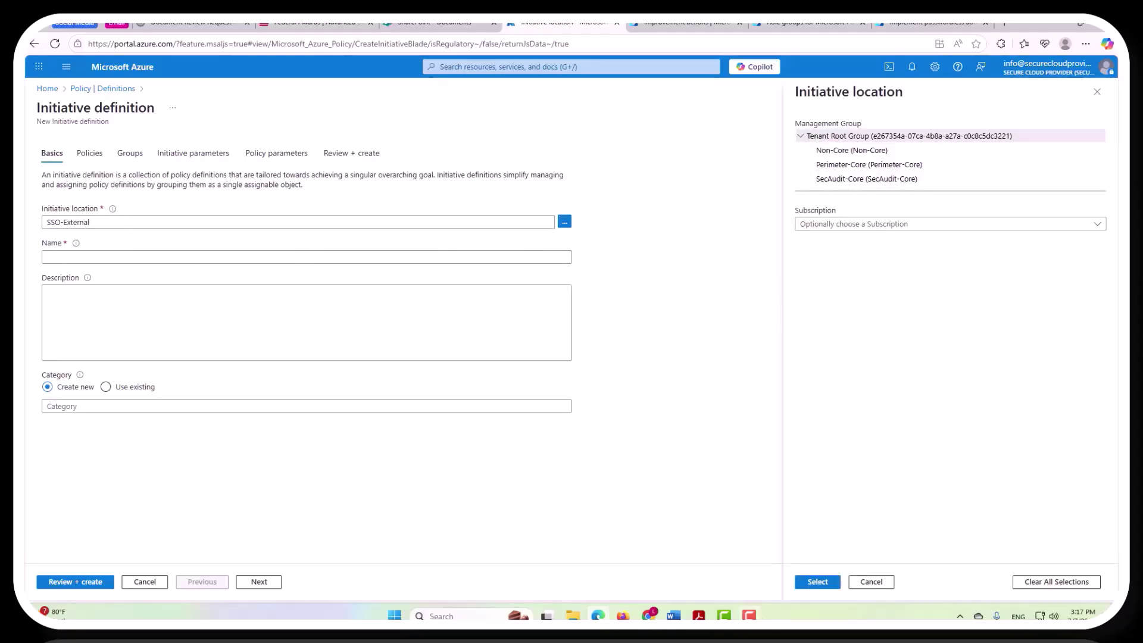
click(817, 582)
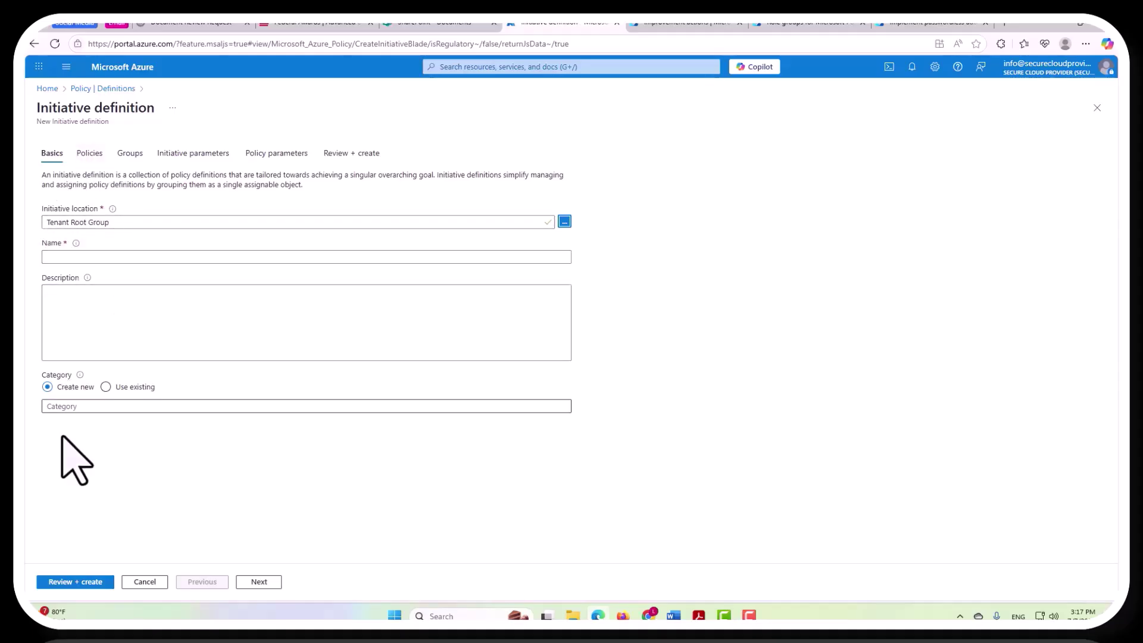
click(93, 153)
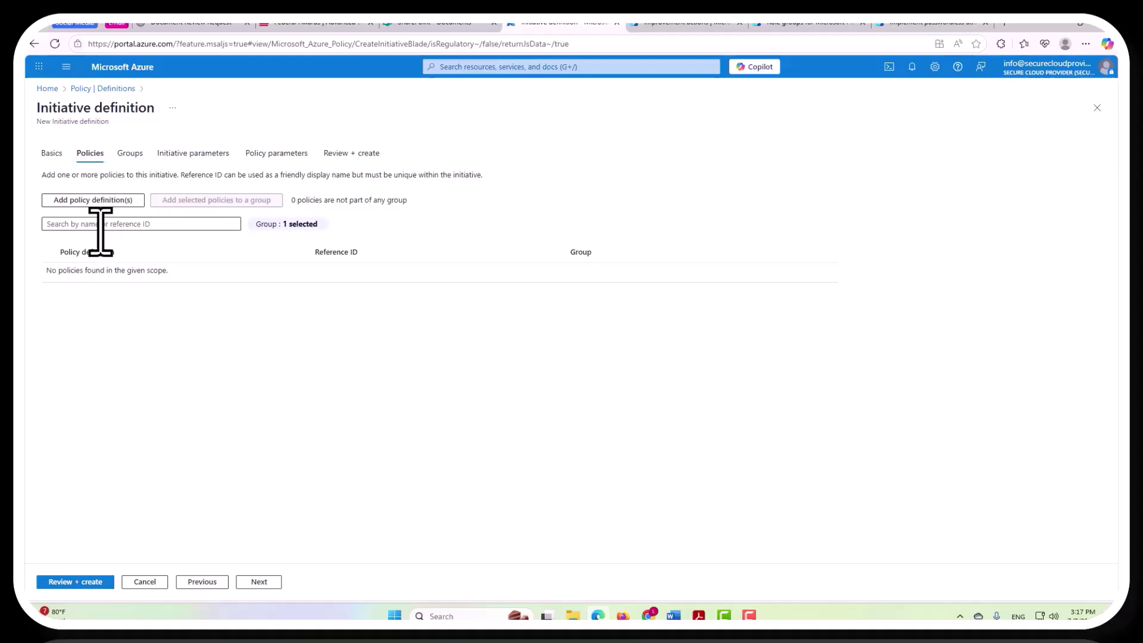
Filter the addable definitions by 'purvie' and select 'Azure Purview accounts should use private link'.
click(92, 202)
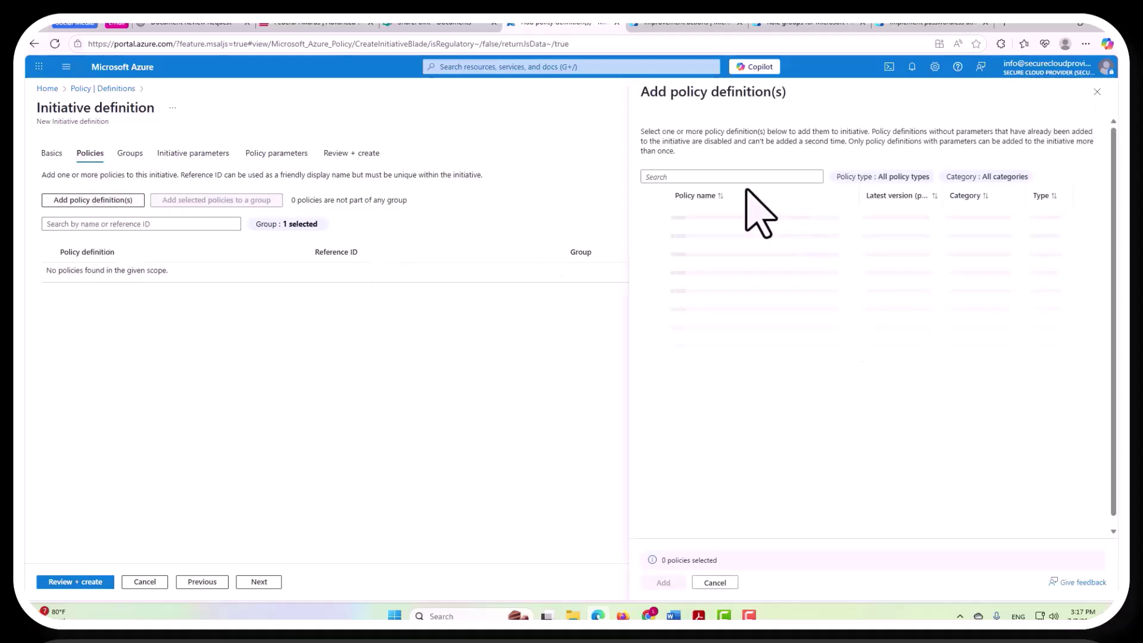
click(679, 177)
text(purview)
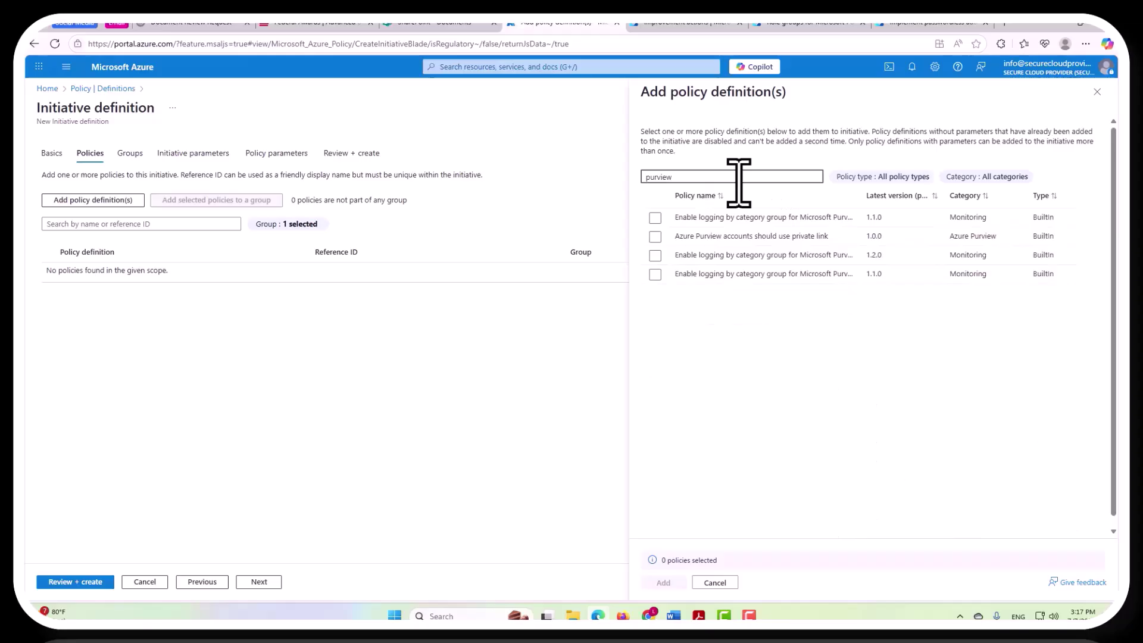
drag(861, 195, 979, 196)
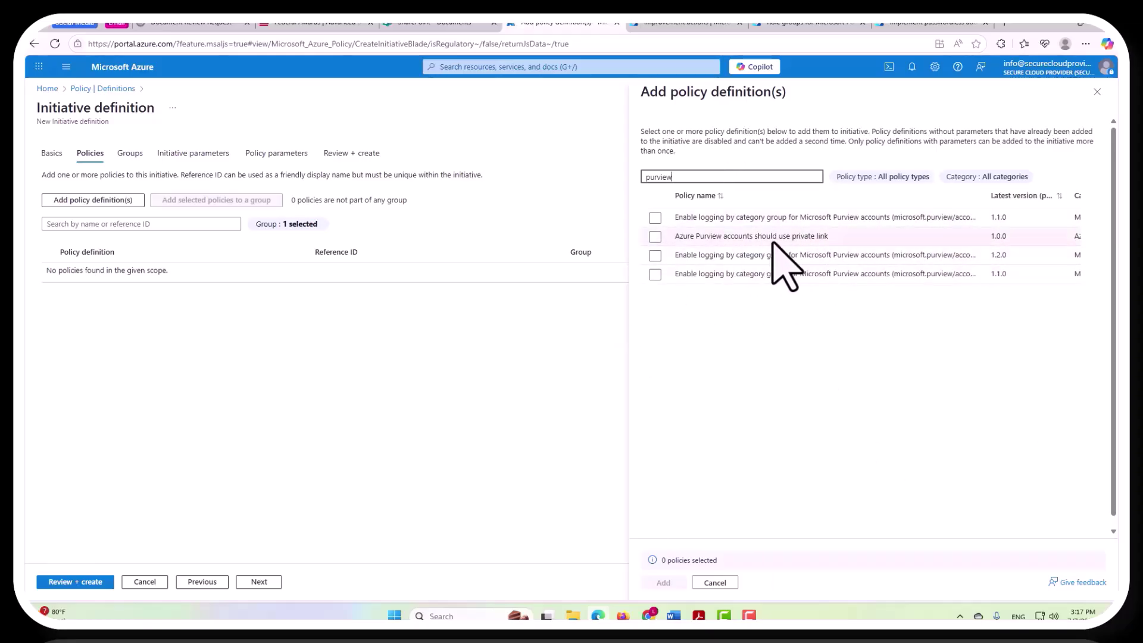
click(655, 237)
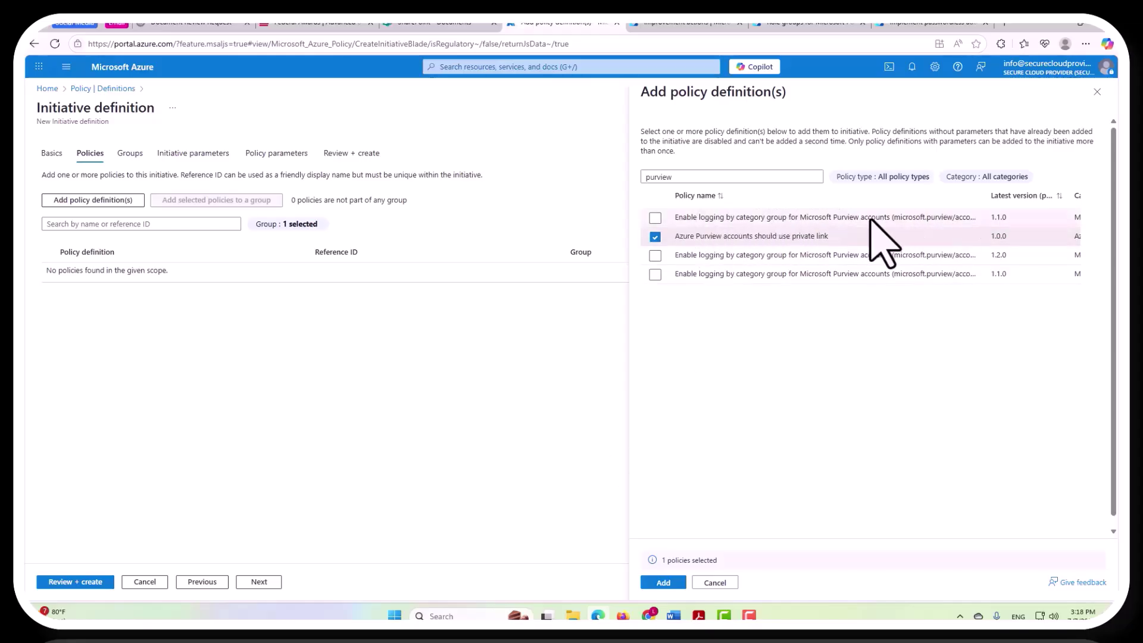
drag(979, 203, 1072, 202)
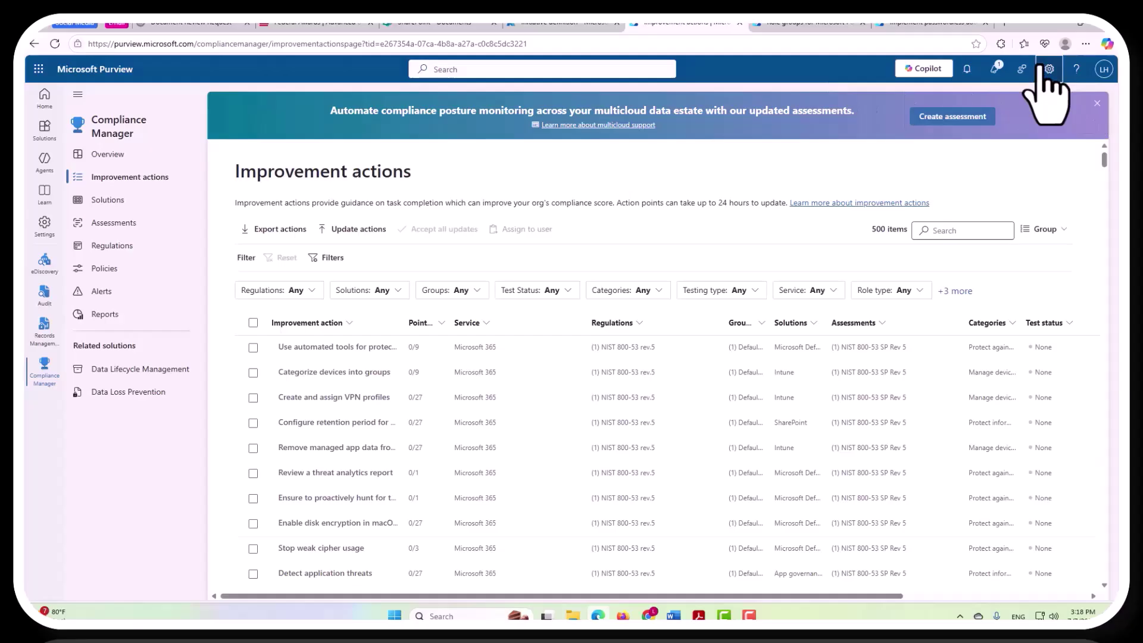
Open Purview Settings from the gear icon to see Account, Roles and scopes, and Records Management.
click(1049, 68)
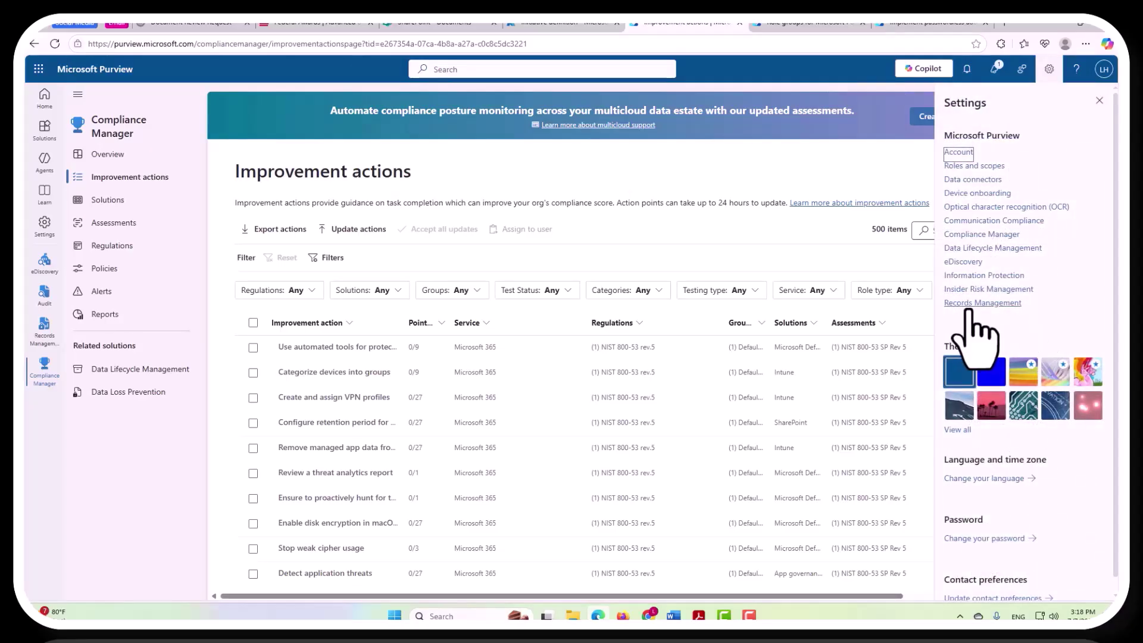